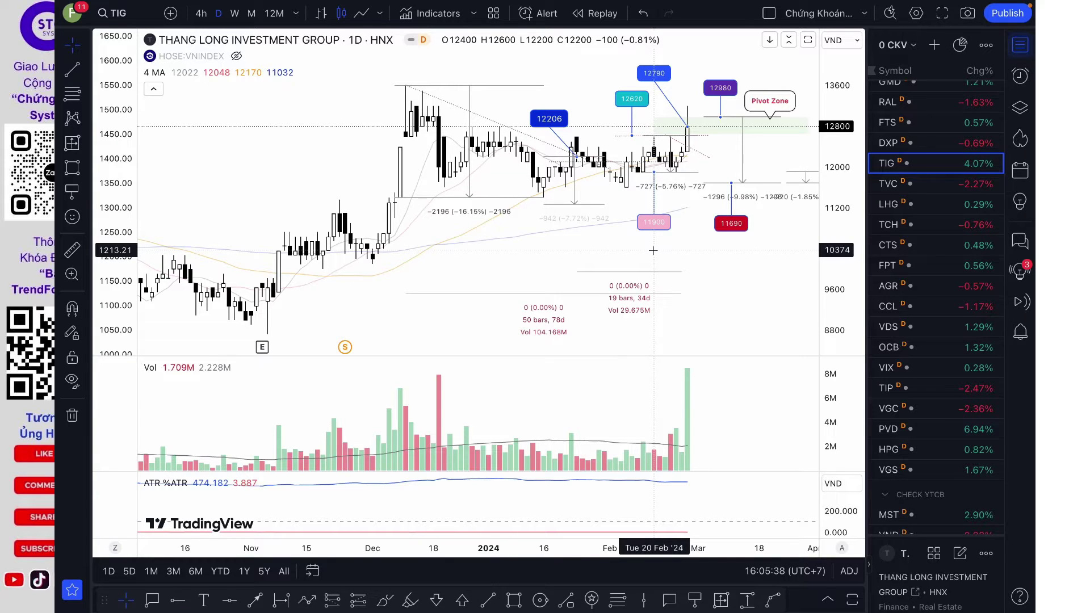
Shift and stretch the price scale of the TIG daily chart to inspect its base and Pivot Zone
drag(708, 268, 713, 289)
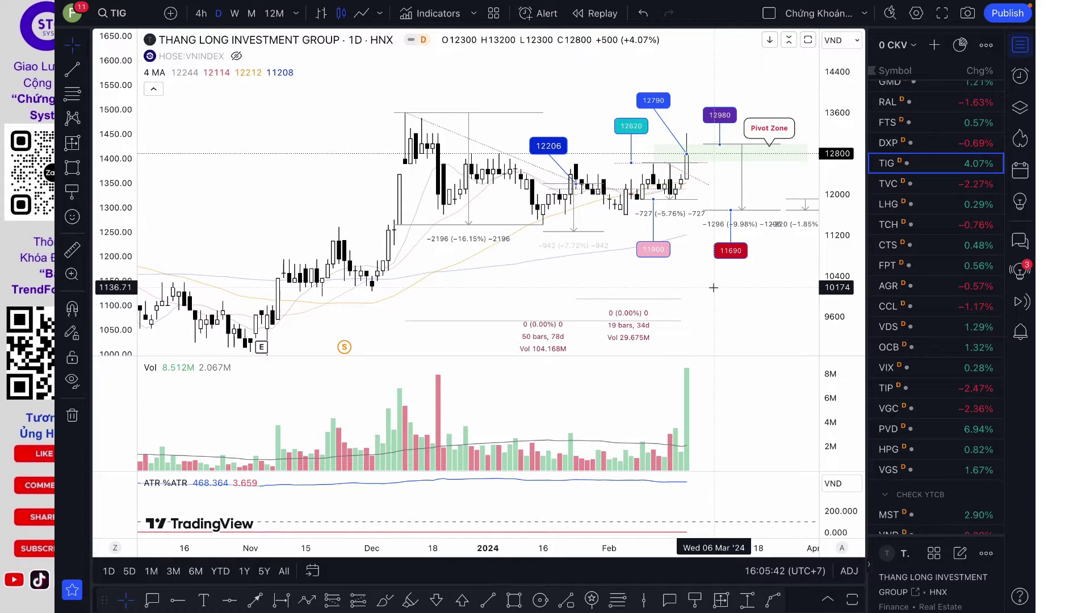
drag(835, 266, 836, 244)
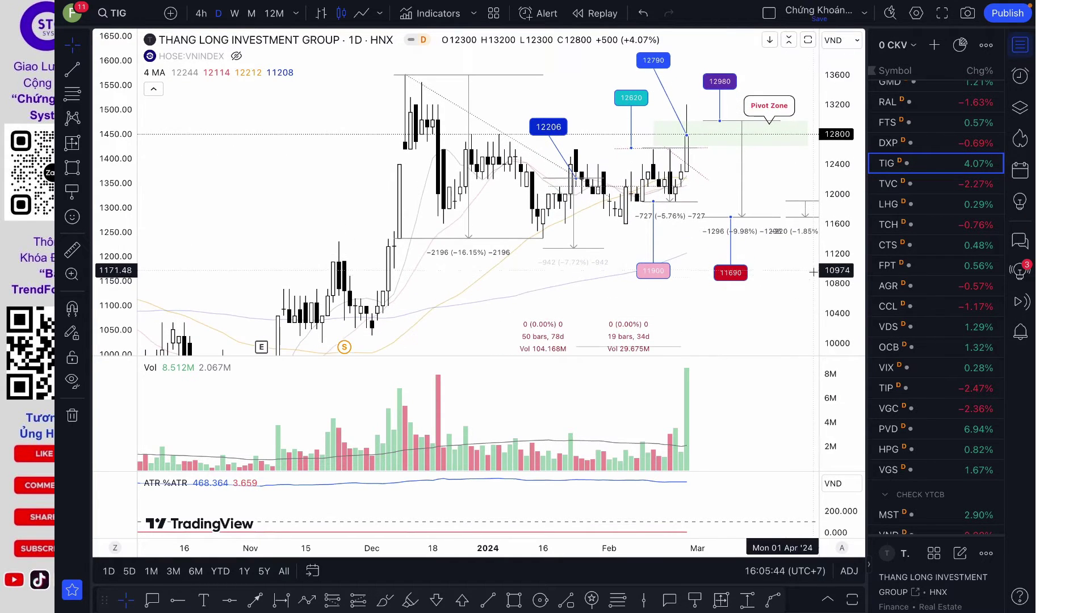
Switch to the Leadership Profile Stock checklist and review TIG's row 30 from MKC check to the yearly EPS score
key(ctrl+Right)
click(624, 346)
scroll(625, 349, down, 2)
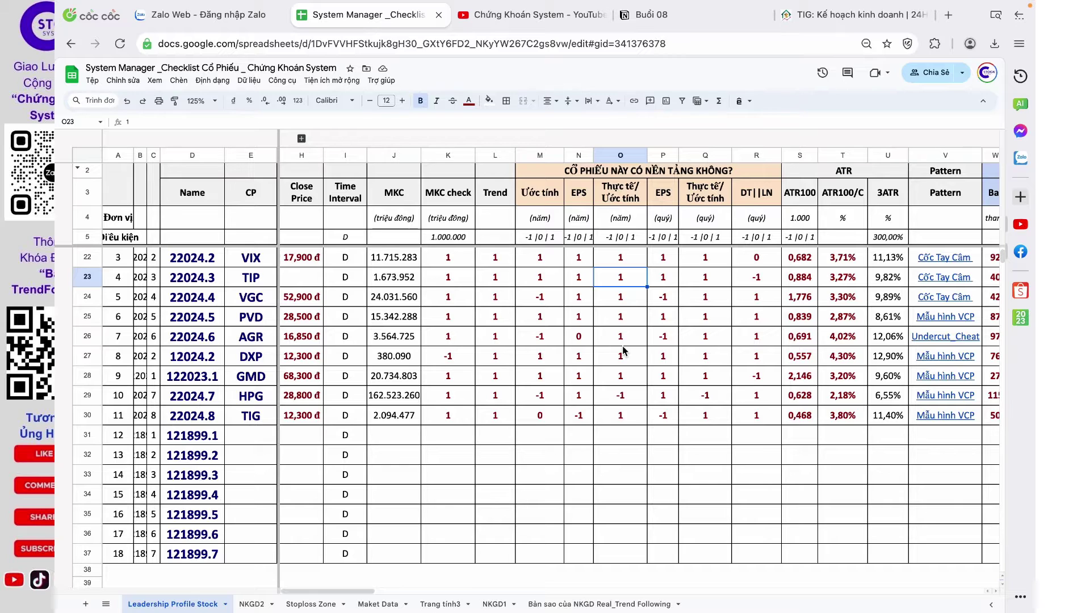
scroll(624, 350, up, 1)
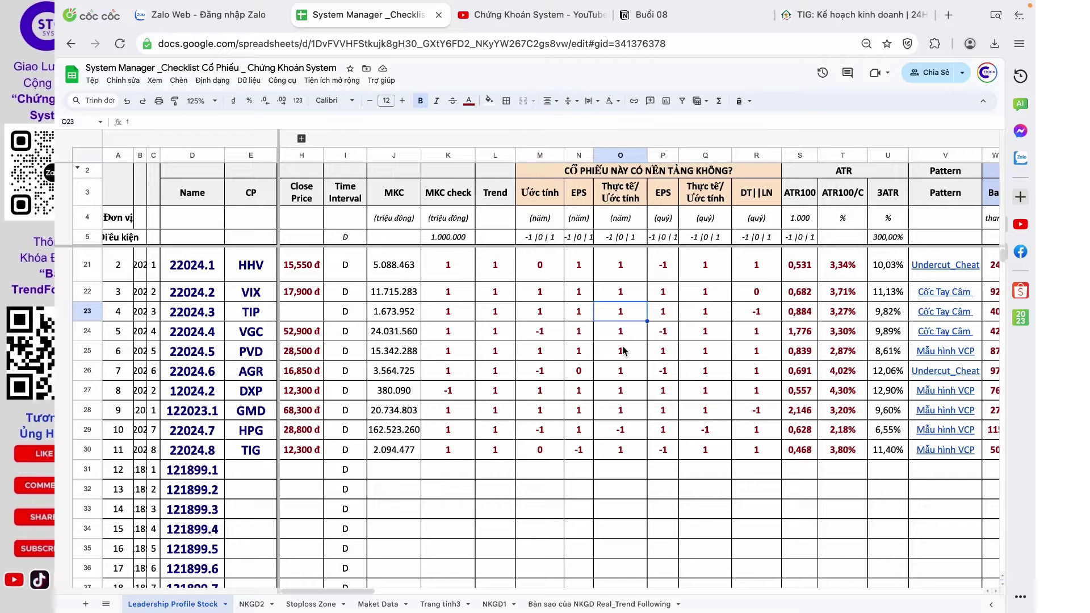
drag(467, 451, 593, 452)
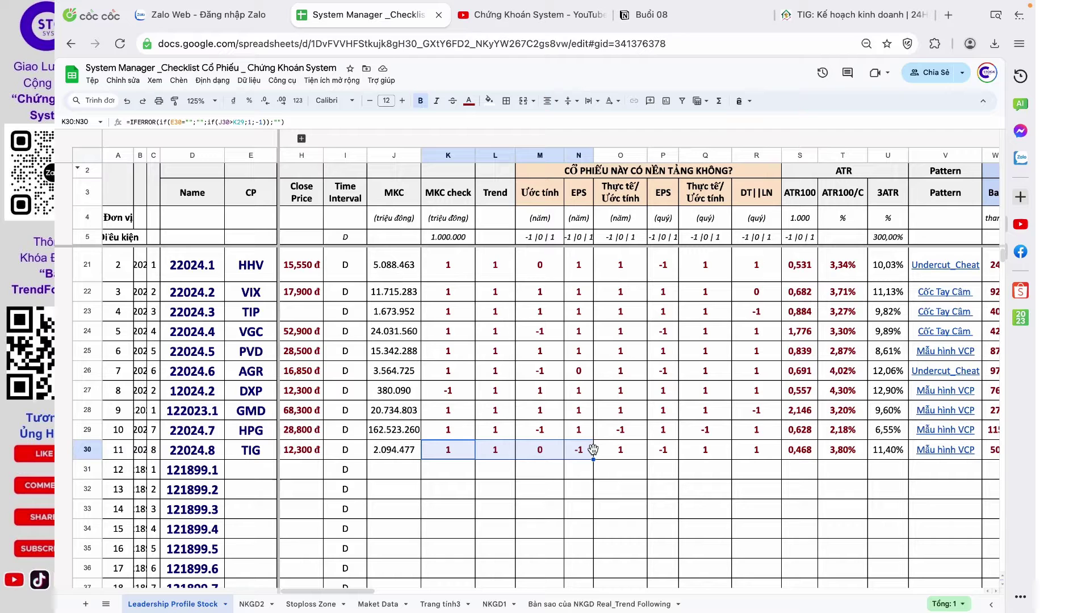
scroll(592, 450, right, 2)
scroll(593, 449, left, 2)
click(436, 465)
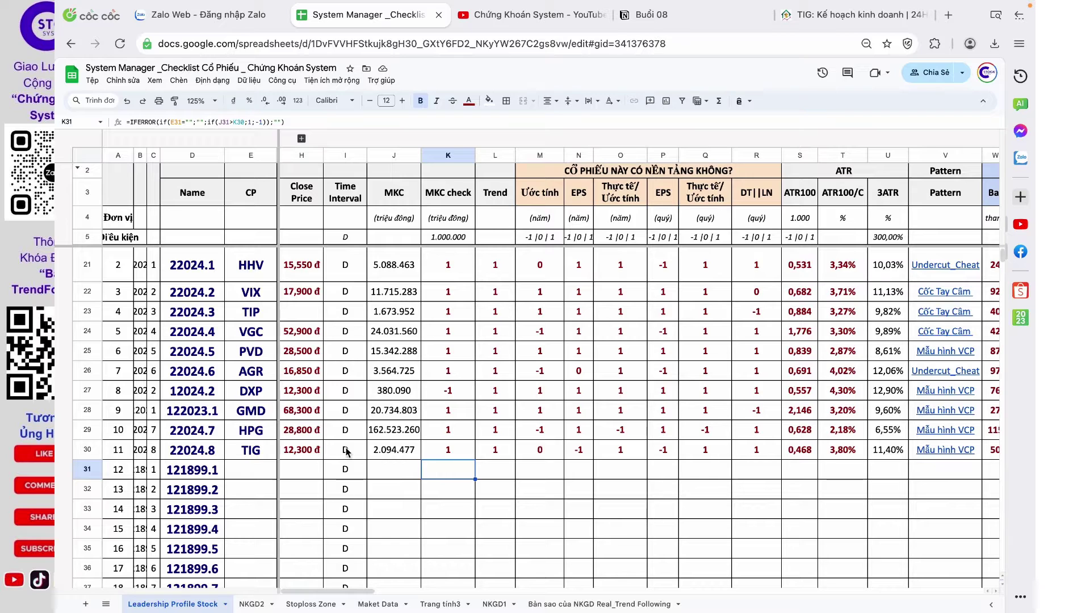
Highlight TIG's Time Interval, MKC and MKC check cells in row 30 to review its market capitalization
click(388, 453)
key(Down)
key(Down)
key(Up)
key(Up)
key(Left)
key(shift+Right)
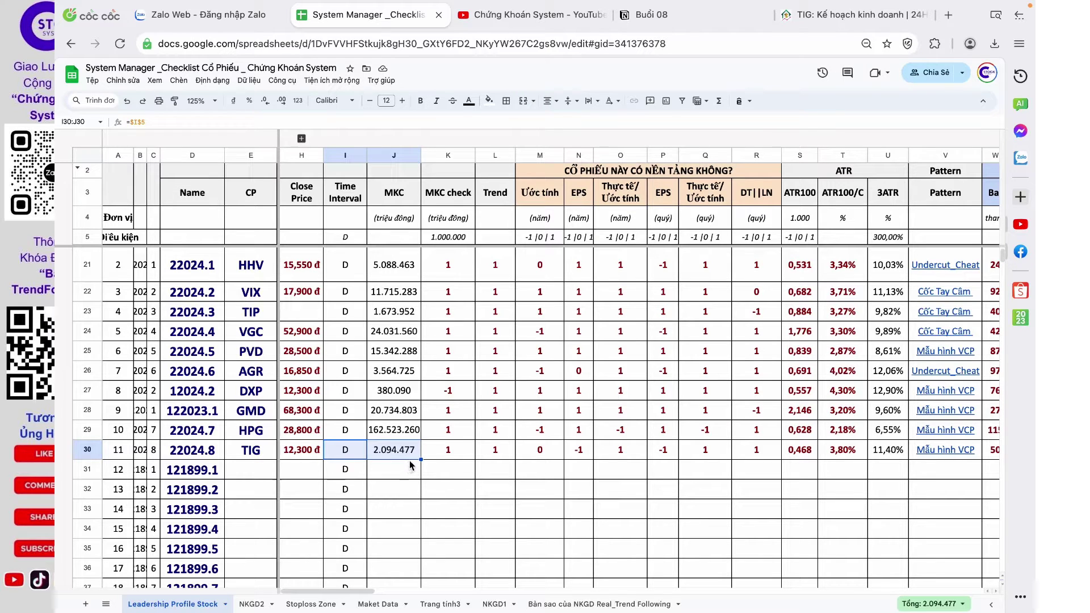
drag(345, 452, 443, 454)
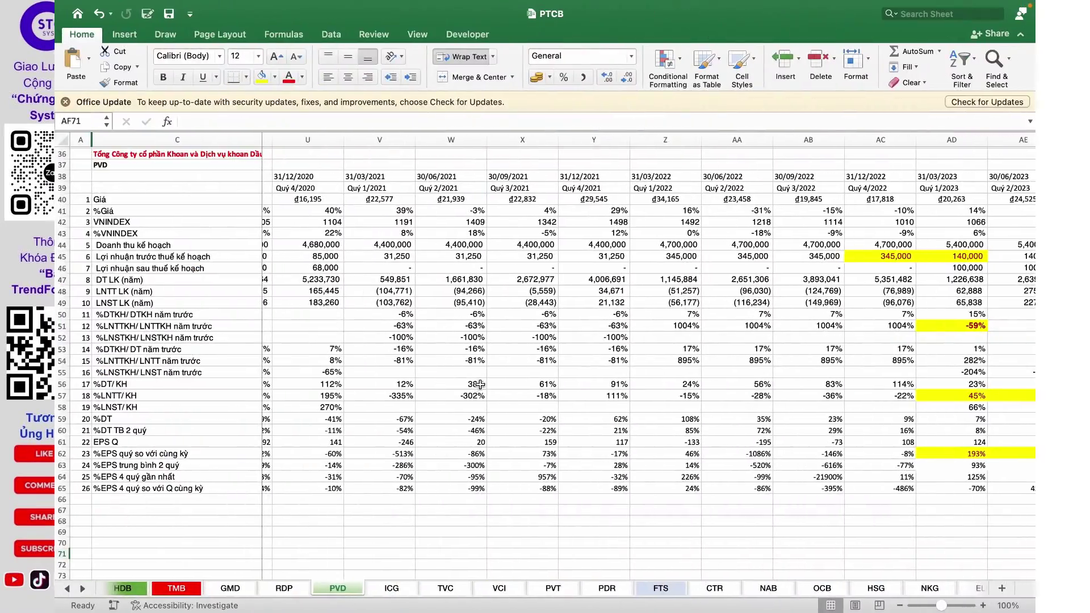
Switch to the trading-system drawing and examine the BỘ LỌC MARKET CAP slide with its charts and conclusions
key(ctrl+Right)
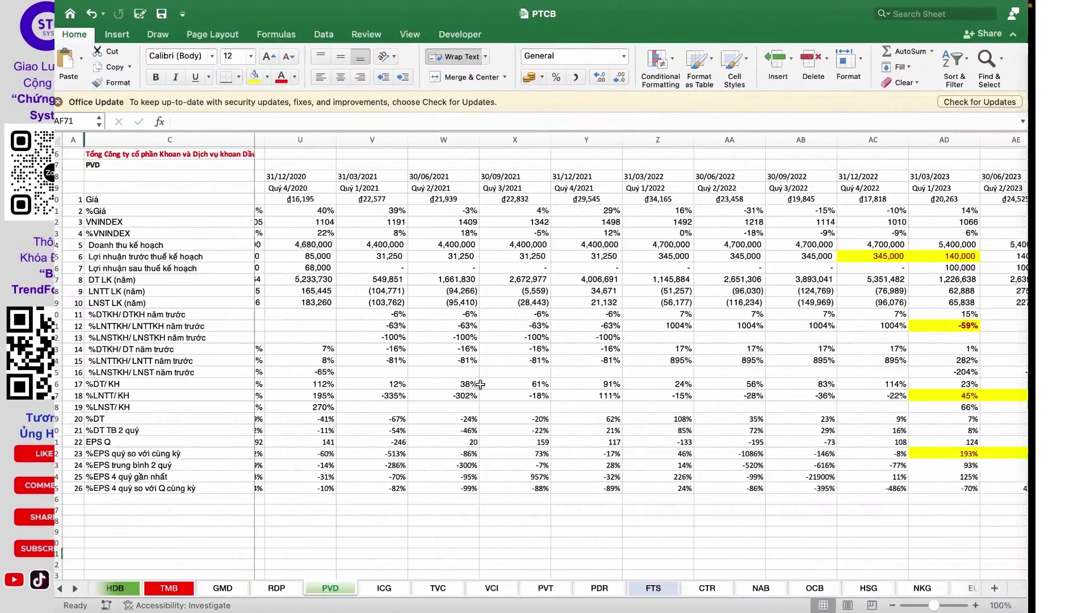
key(ctrl+Right)
key(ctrl+Right)
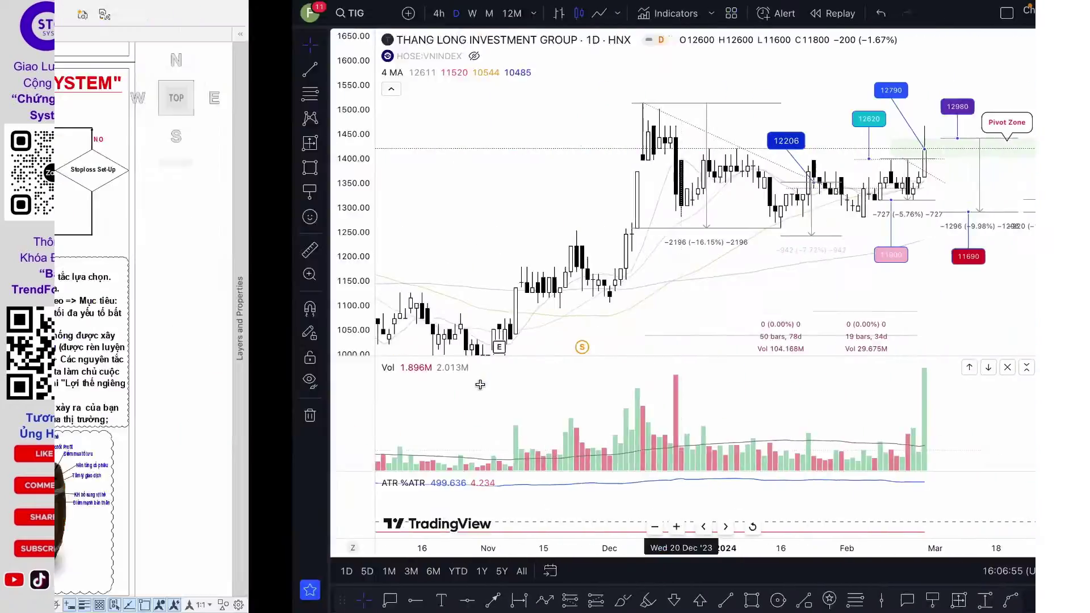
scroll(497, 315, down, 3)
scroll(497, 315, right, 10)
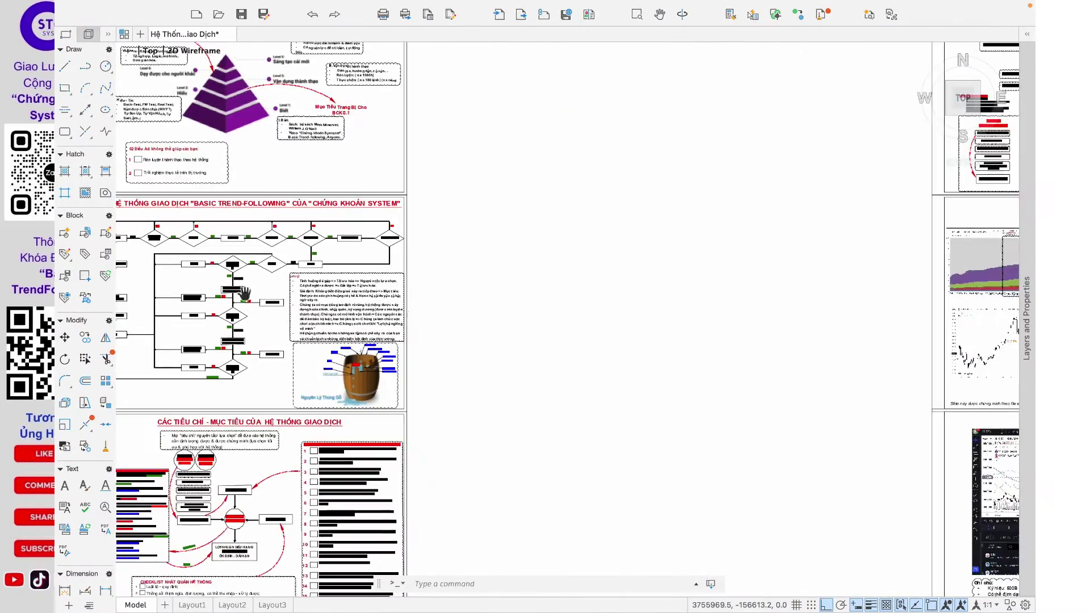
scroll(307, 309, right, 3)
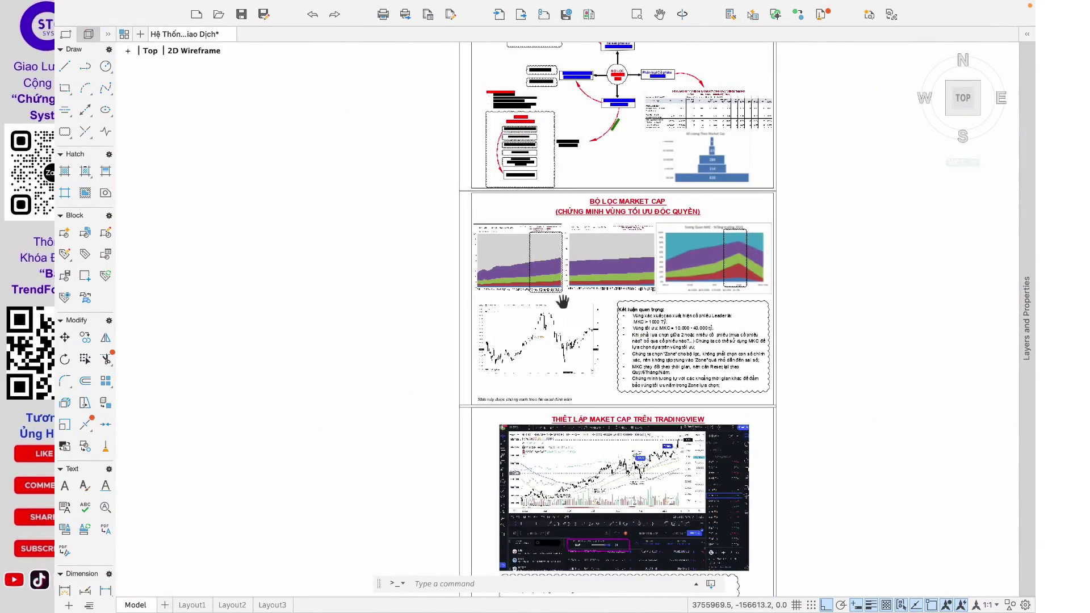
scroll(545, 305, up, 3)
scroll(390, 290, right, 3)
scroll(389, 290, up, 3)
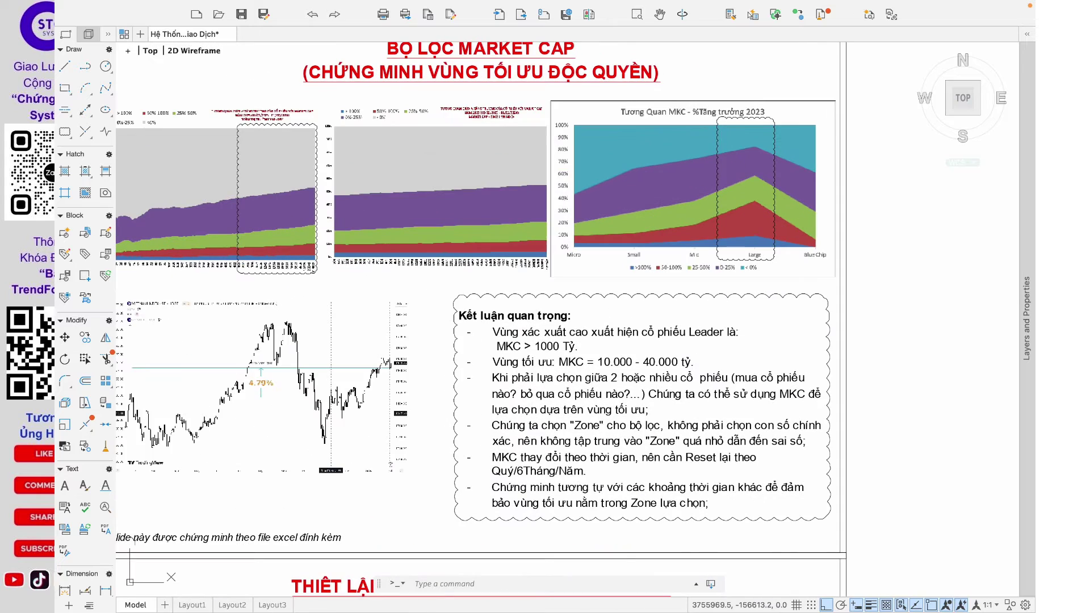
drag(390, 290, 422, 290)
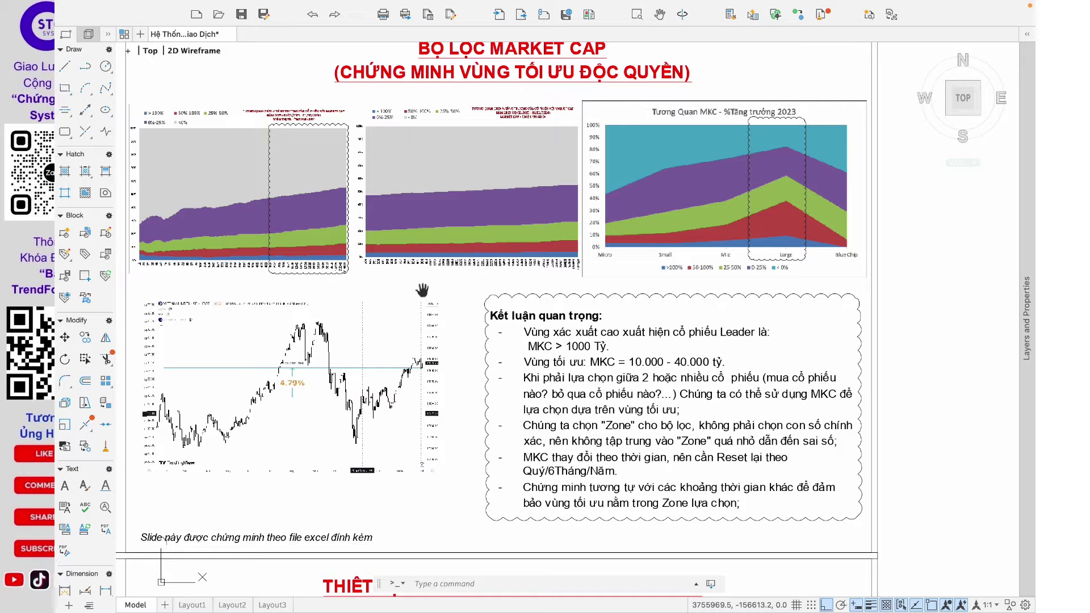
Return to the stock checklist and highlight TIG's MKC check and Trend scores in row 30
scroll(421, 290, right, 2)
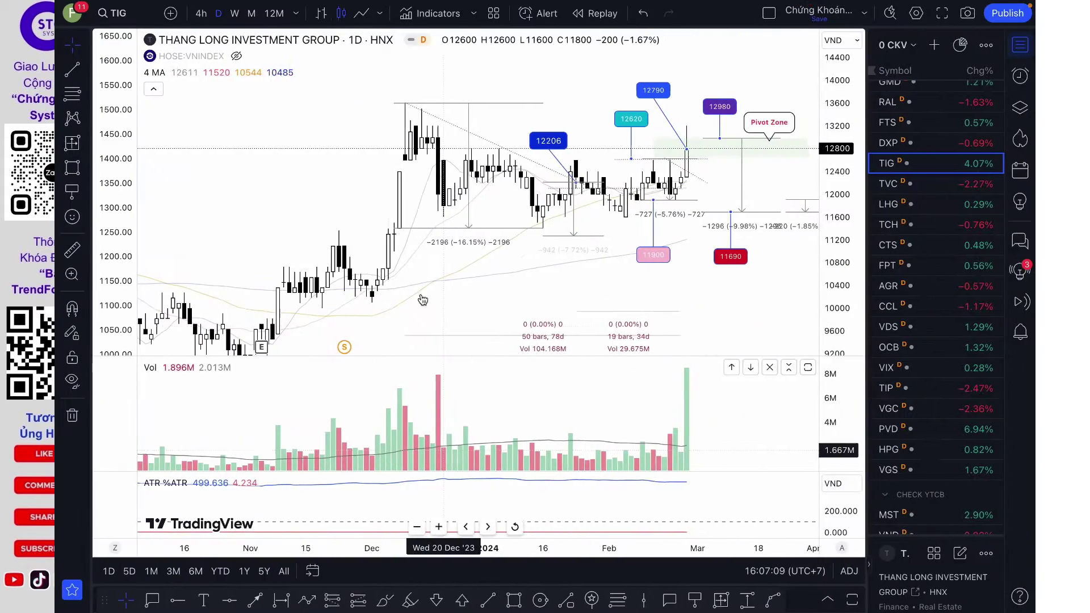
key(ctrl+Right)
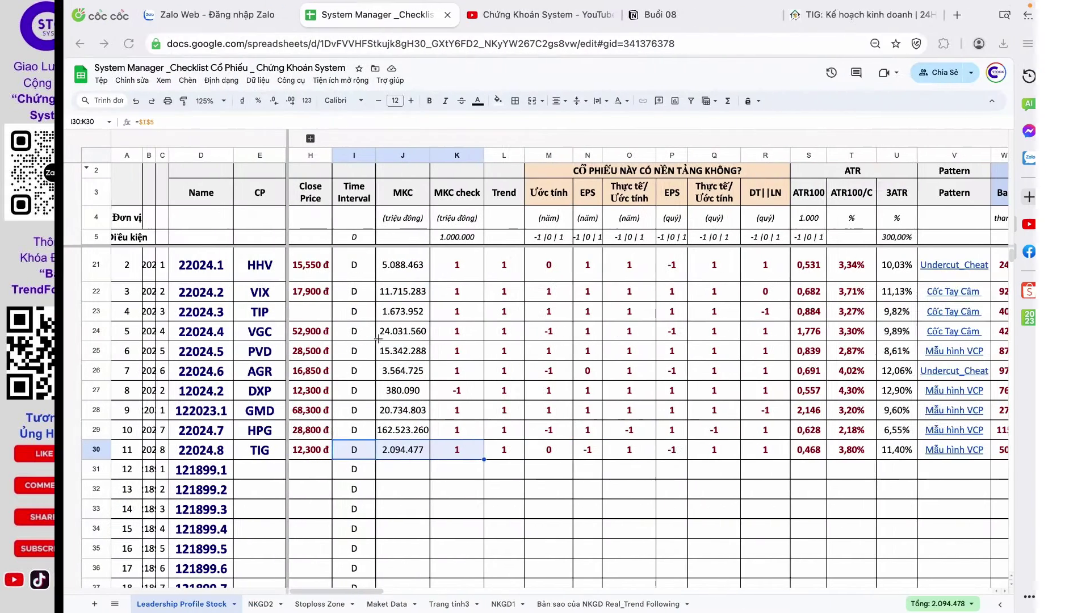
click(446, 488)
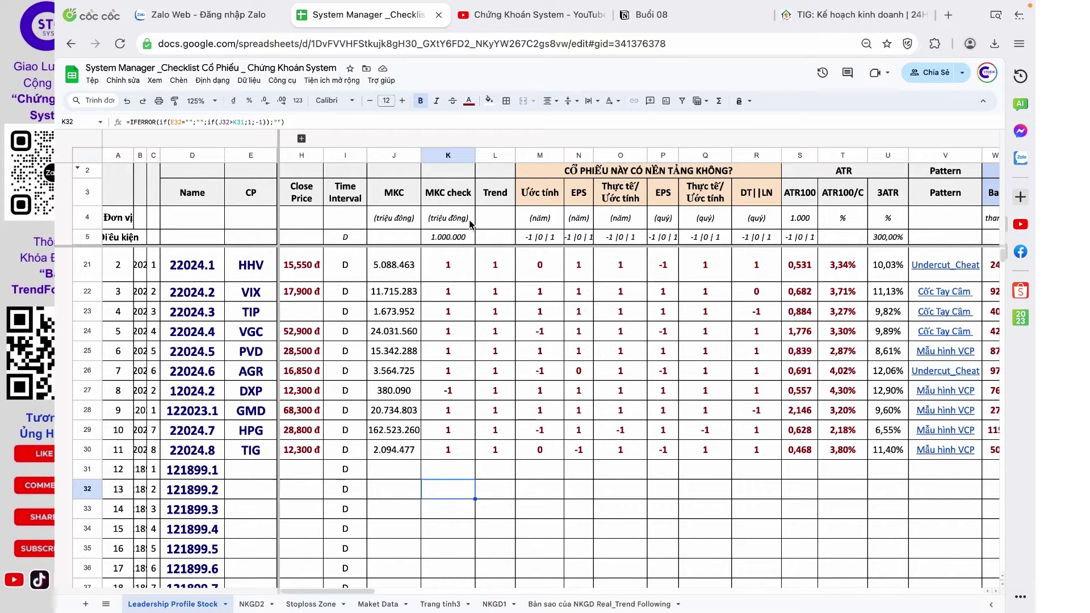
click(446, 455)
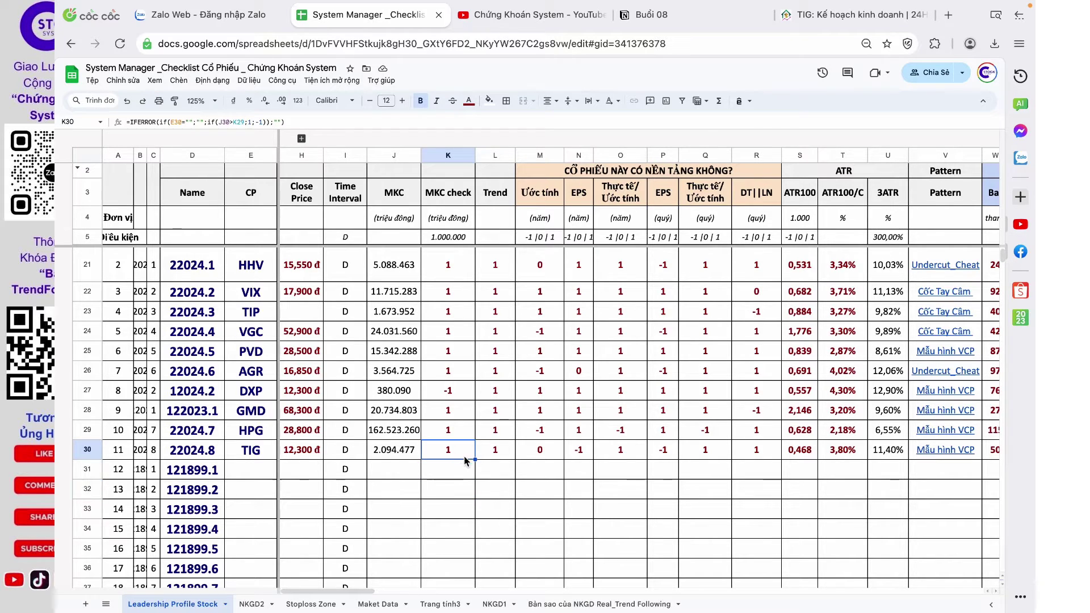
click(493, 451)
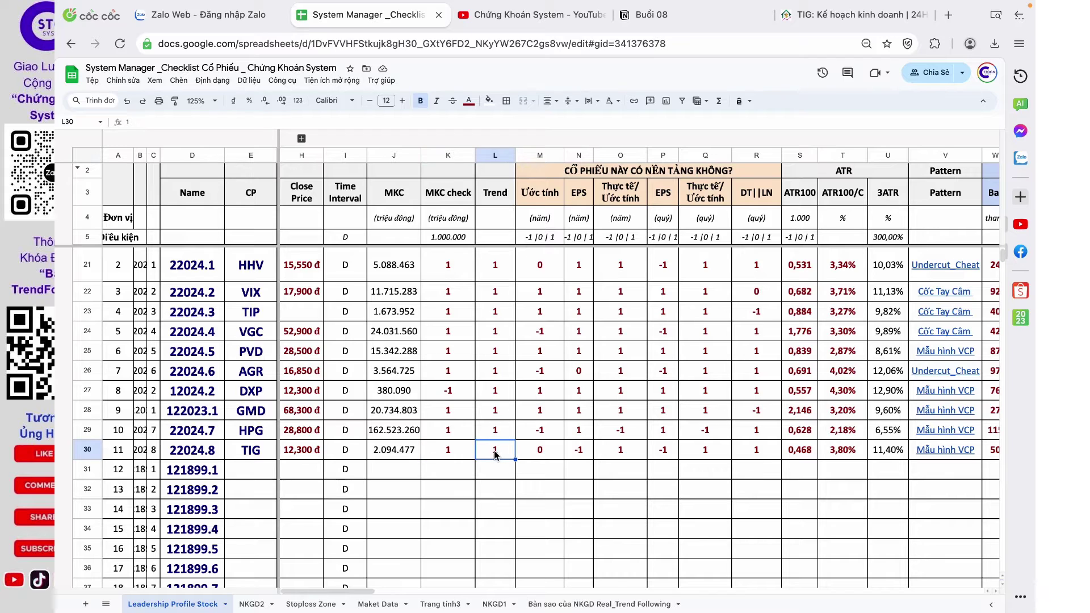
drag(433, 458, 502, 455)
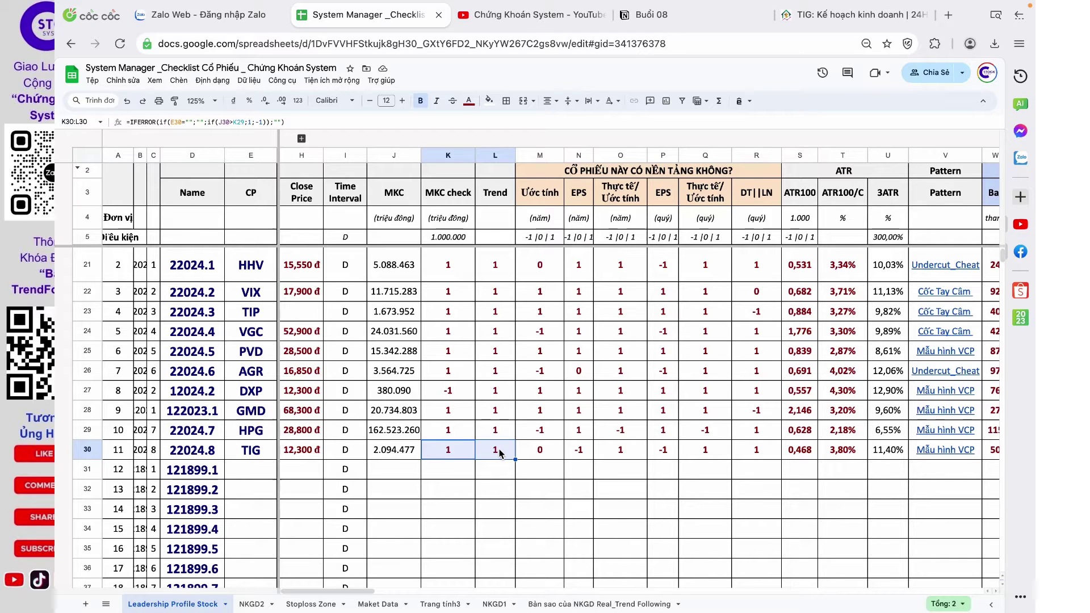
Review the CỔ PHIẾU NÀY CÓ NỀN TẢNG KHÔNG? scores in columns M to R for TIG and nearby stocks, and compare with the TIG chart
drag(553, 155, 743, 161)
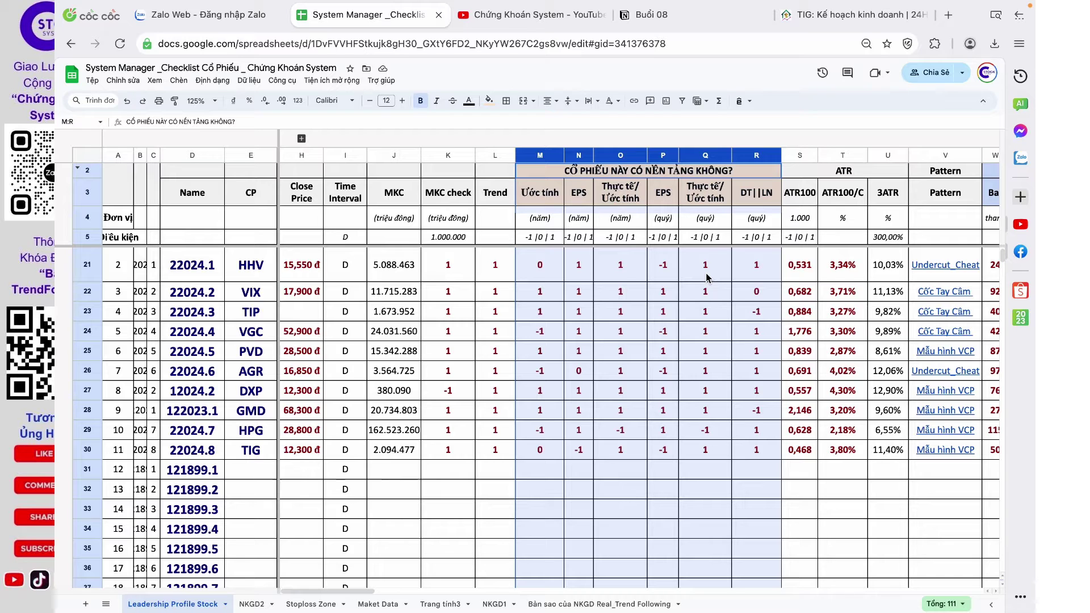
drag(540, 451, 593, 454)
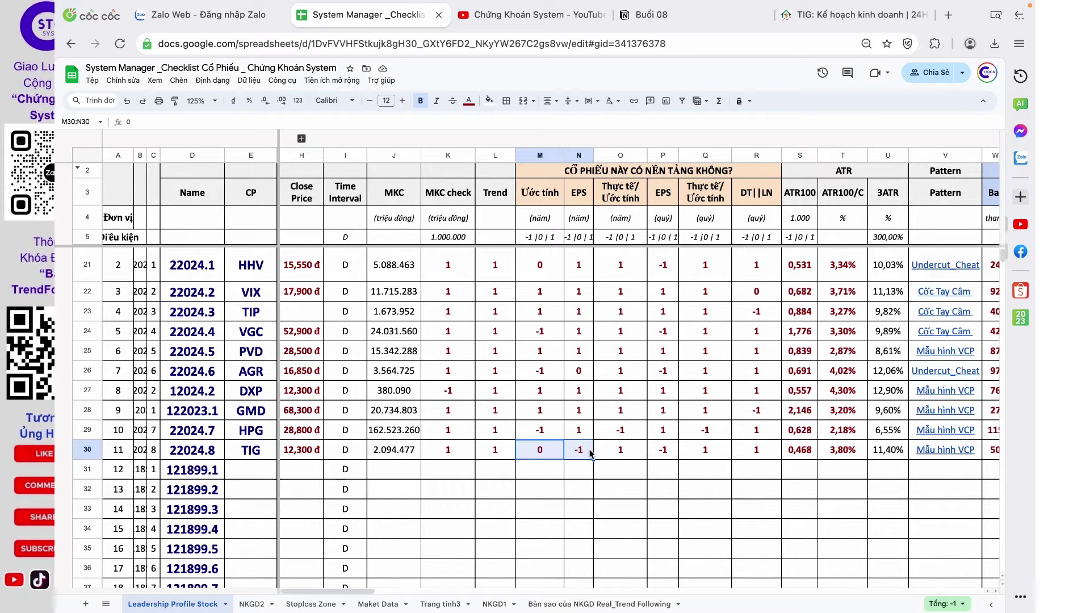
drag(532, 450, 748, 458)
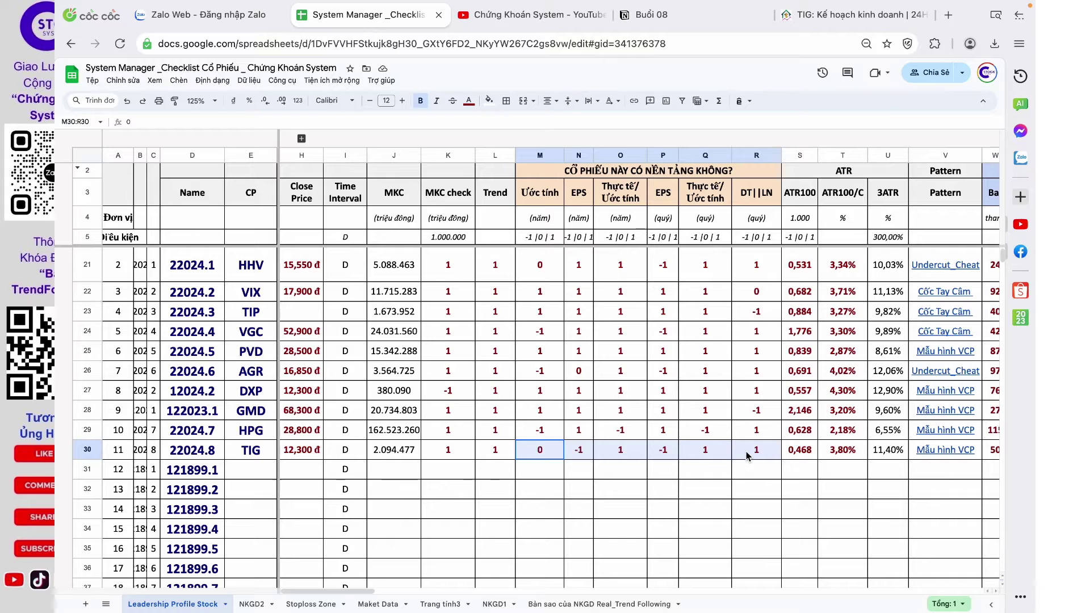
click(661, 451)
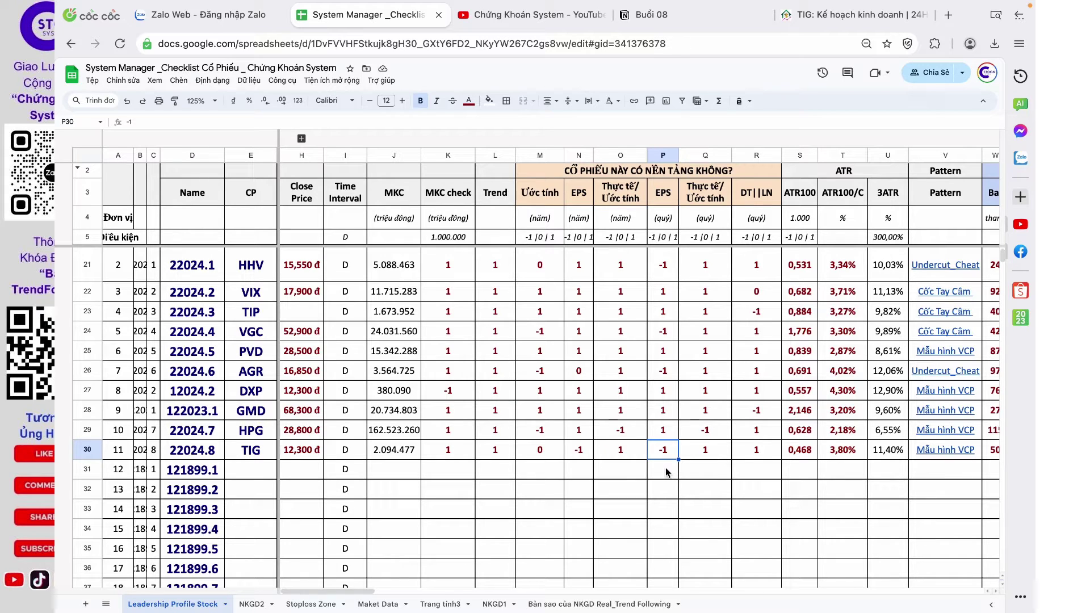
drag(547, 395, 760, 469)
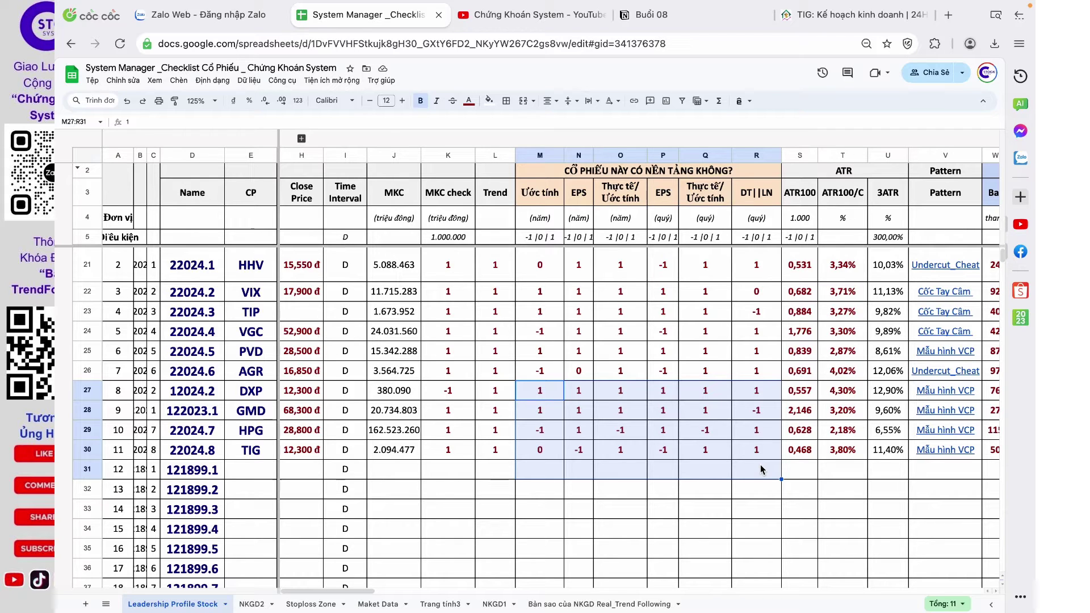
key(ctrl+Left)
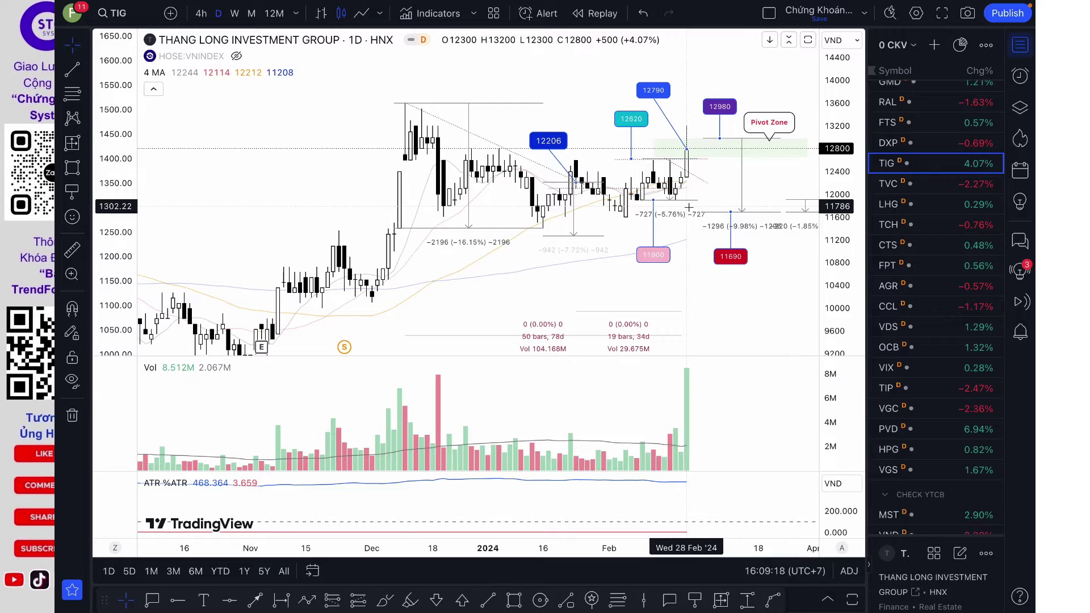
key(super+Tab)
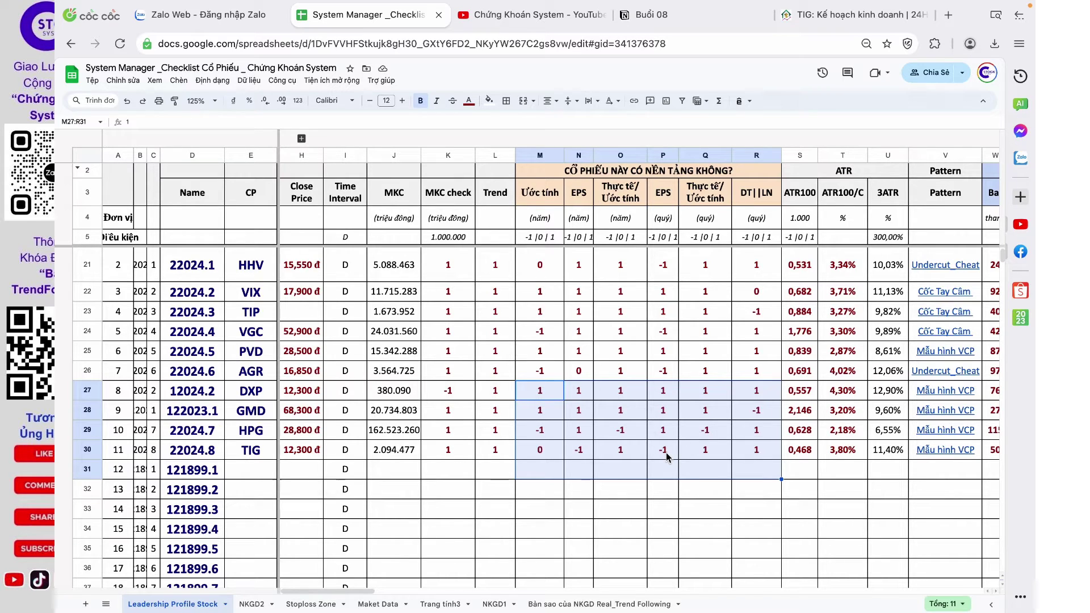
Examine TIG's ATR and Pattern entries in row 30 of the checklist and compare them with the TIG chart
scroll(744, 455, right, 4)
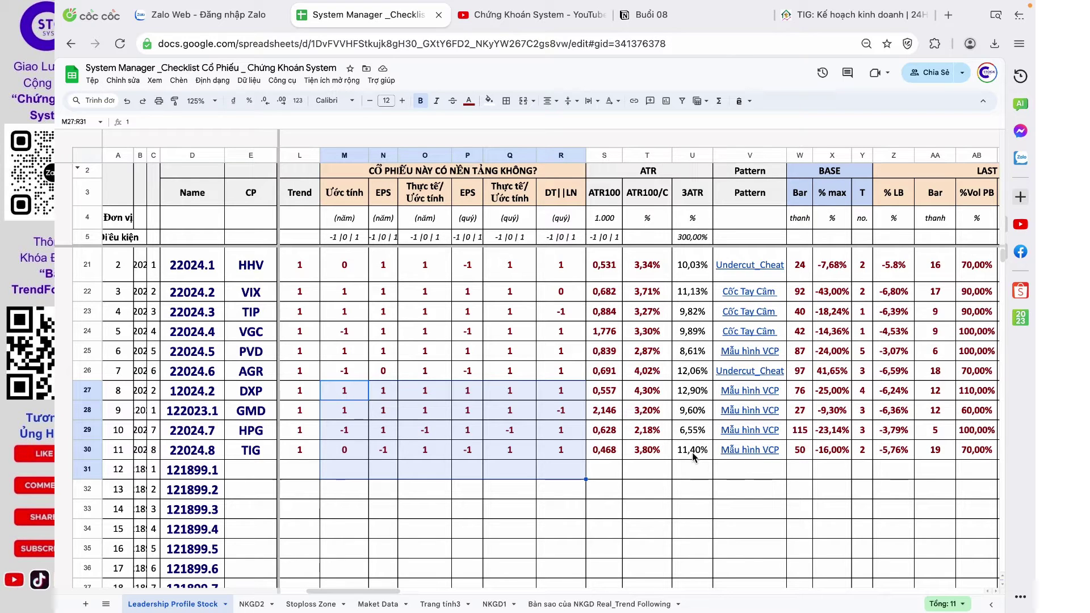
scroll(692, 454, right, 1)
right_click(693, 454)
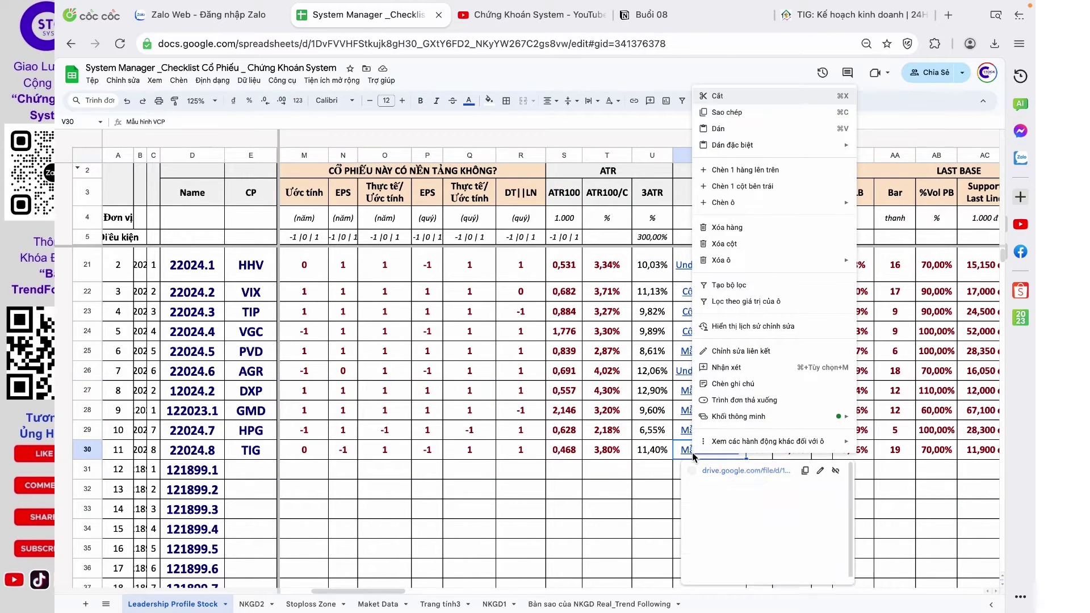
click(650, 494)
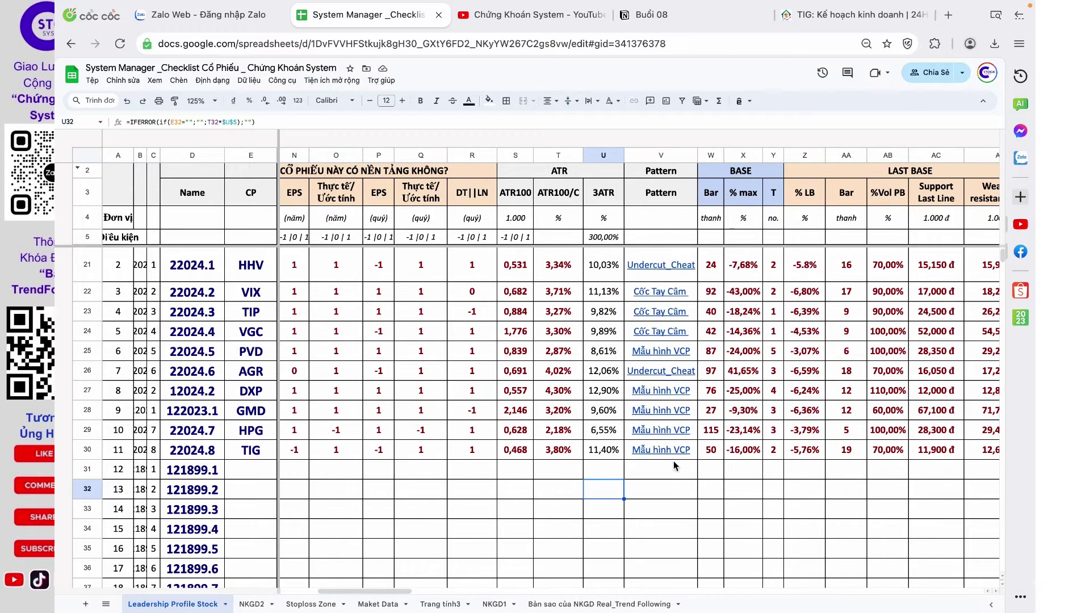
key(ctrl+Left)
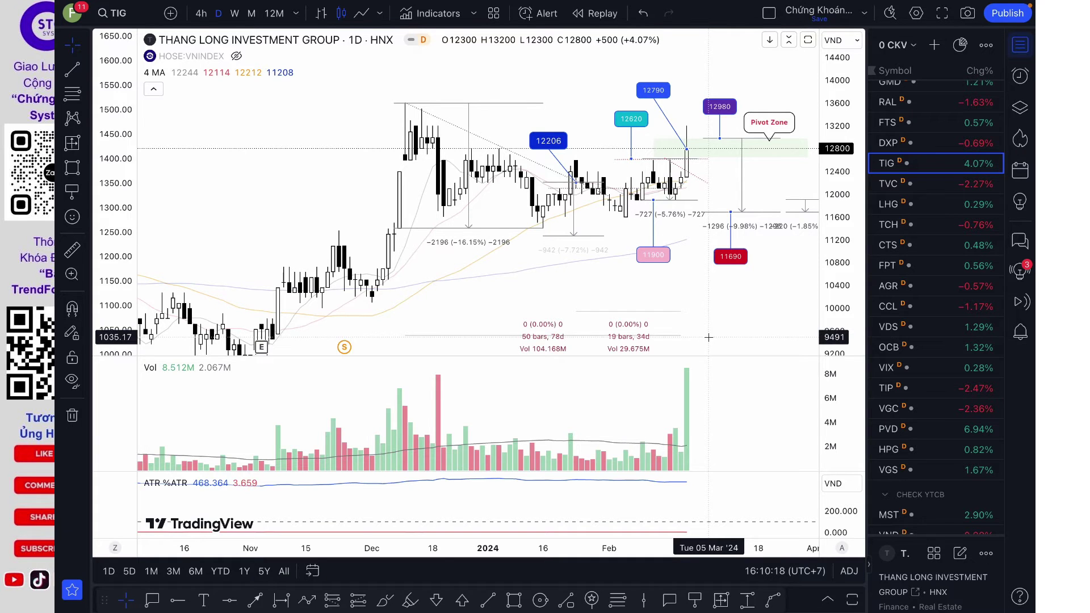
key(ctrl+Right)
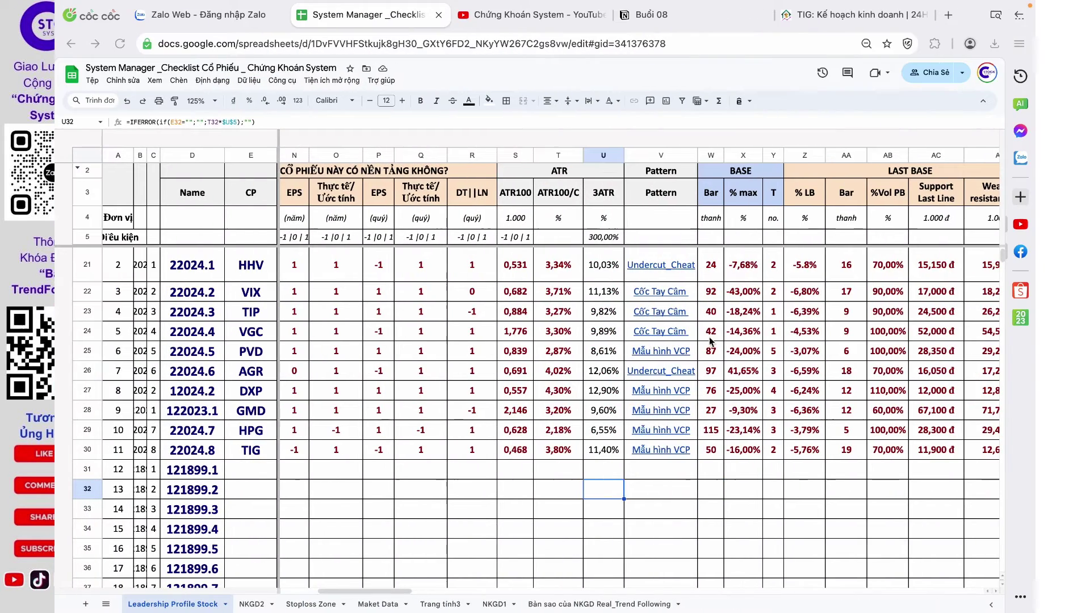
Highlight TIG's BASE entries in row 30, going through Bar, % max and T
click(713, 450)
drag(714, 451, 771, 454)
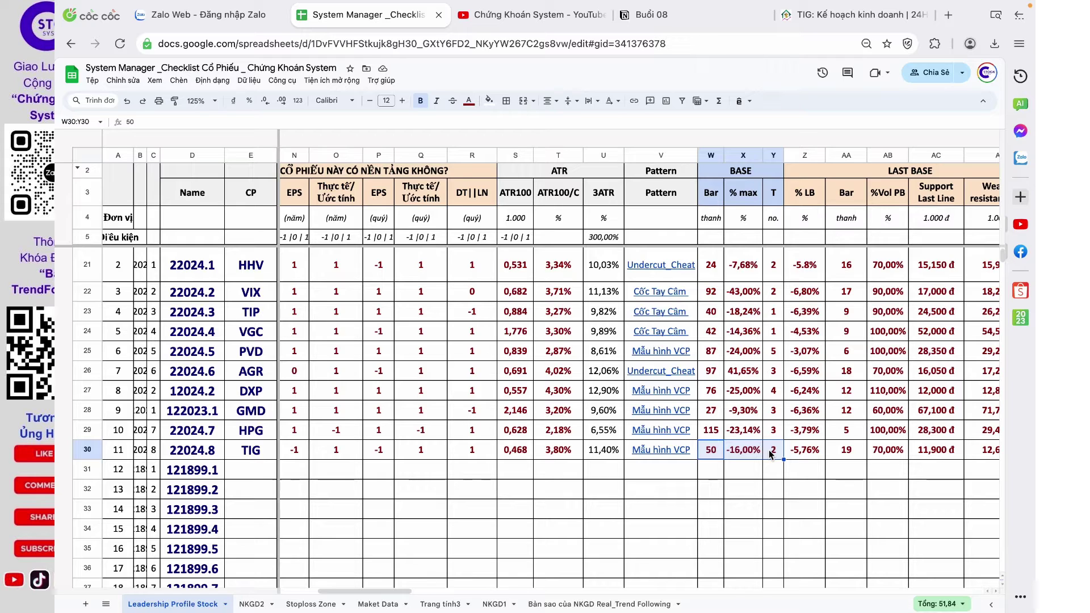
click(754, 454)
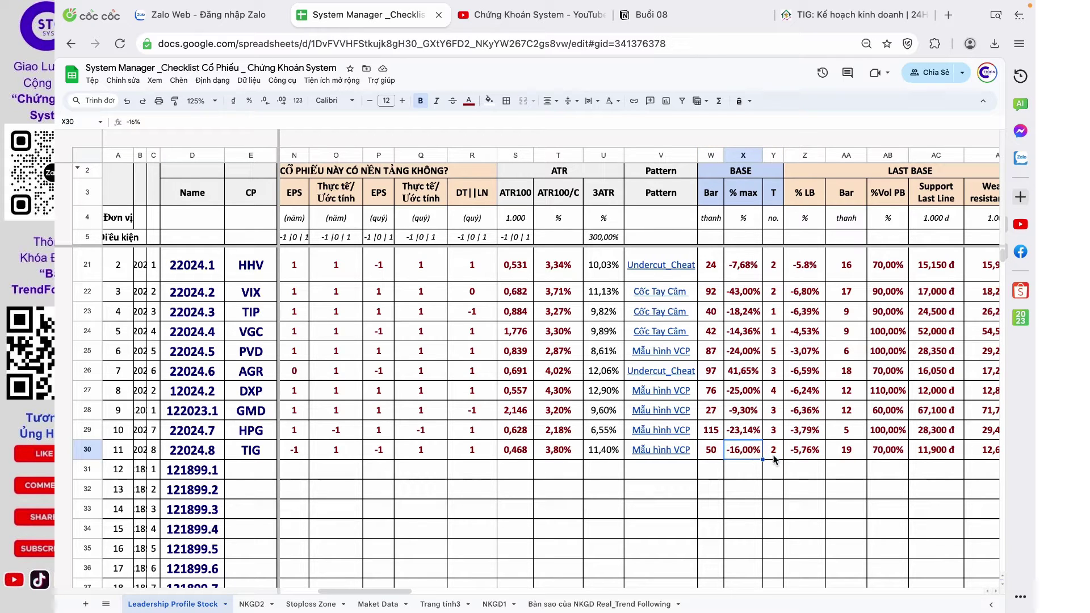
click(778, 454)
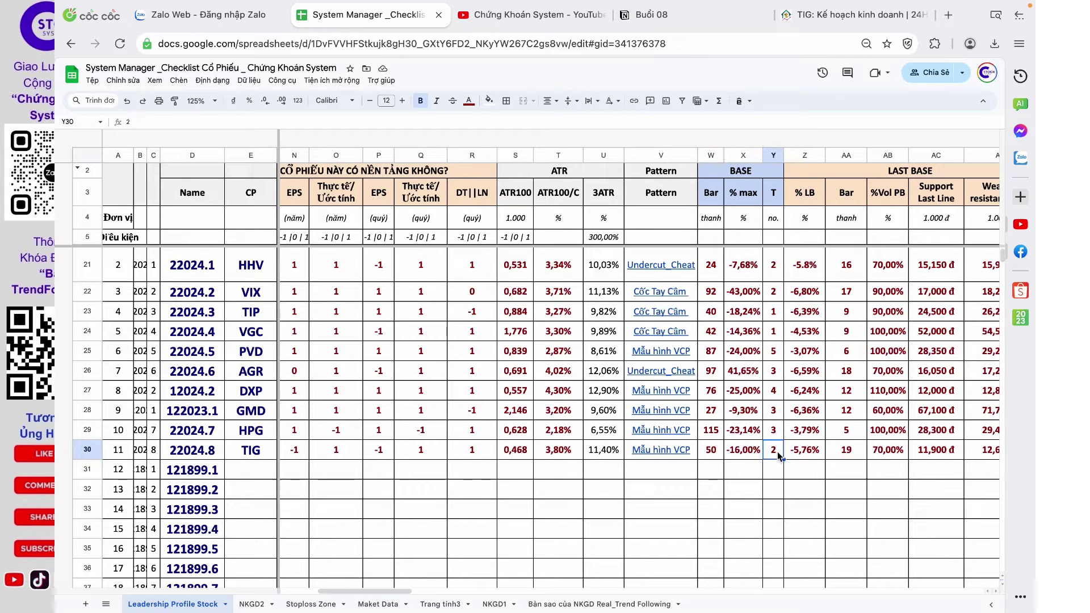
Highlight the LAST BASE block in columns Z to AD, from its header down to TIG's row 30
scroll(738, 340, right, 5)
scroll(738, 341, up, 1)
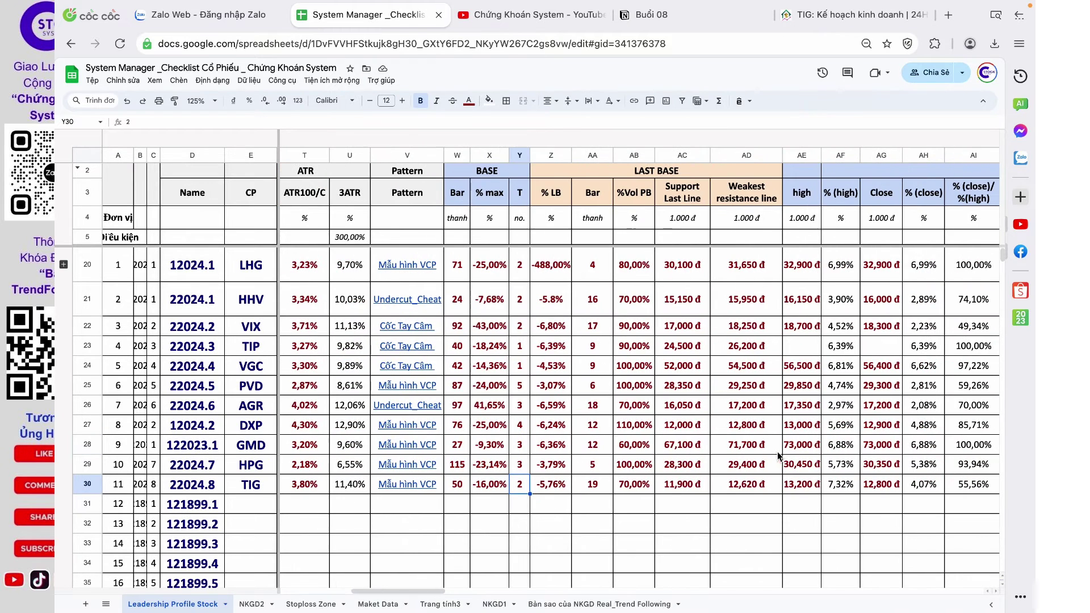
click(717, 175)
drag(716, 175, 714, 488)
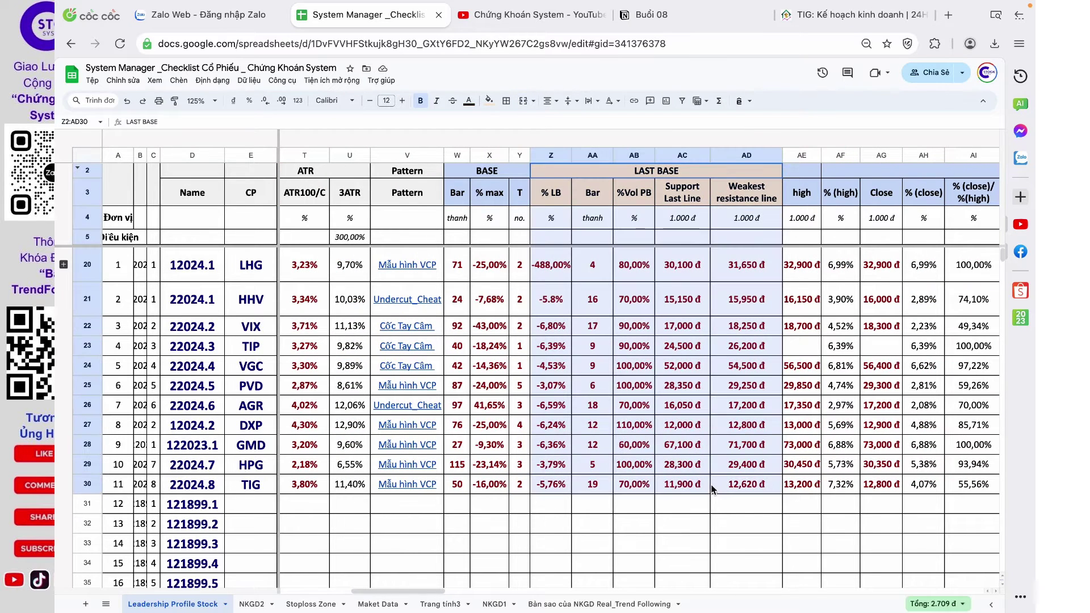
click(698, 503)
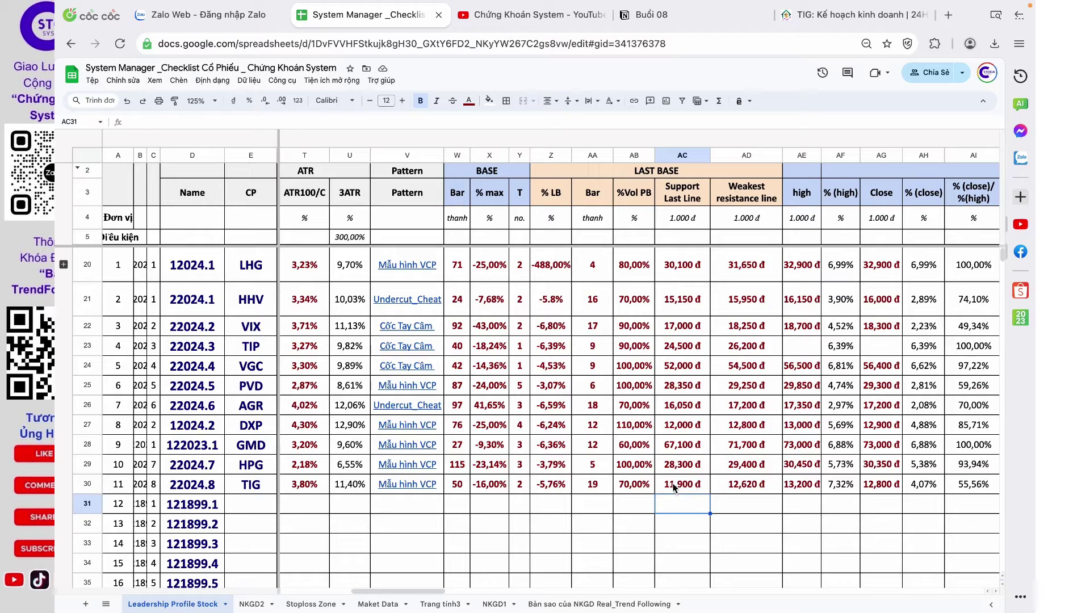
Highlight TIG's %Vol PB and Support Last Line entries in row 30 and compare them with the TIG chart
click(644, 485)
drag(647, 488, 662, 489)
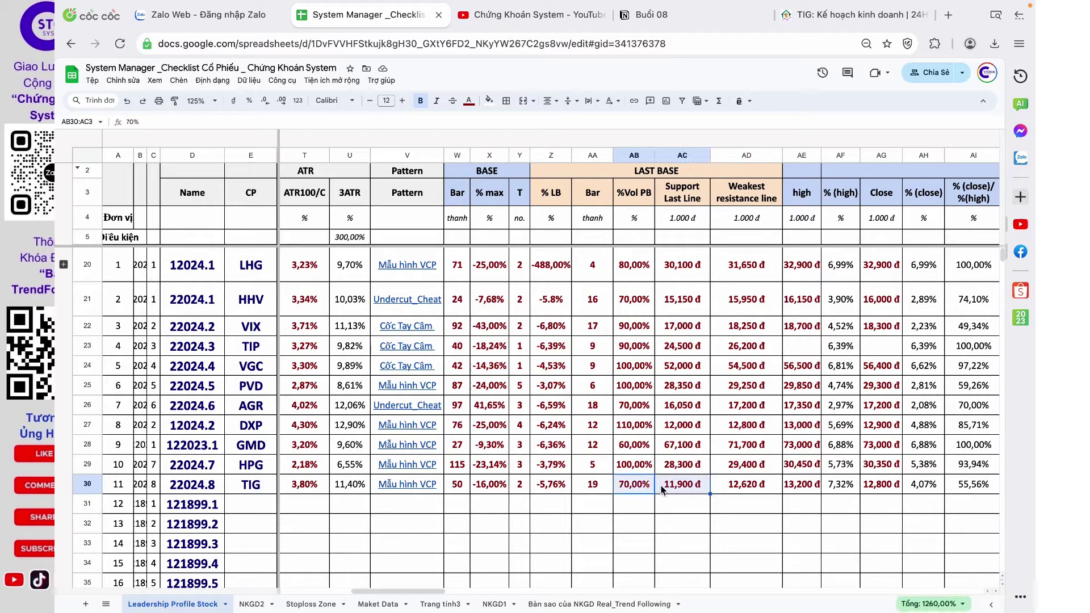
key(ctrl+Left)
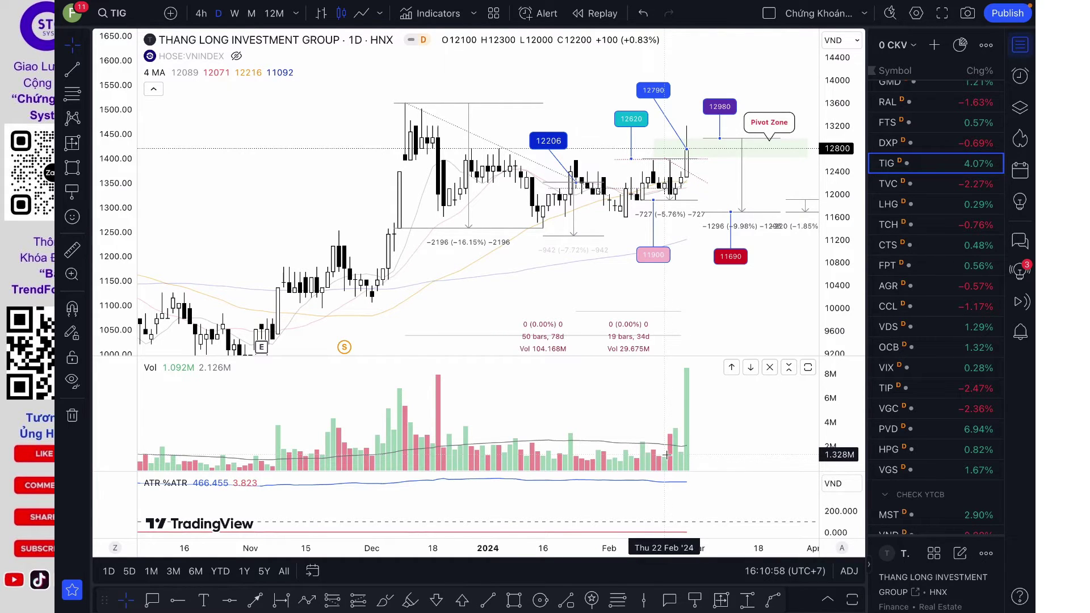
key(ctrl+Right)
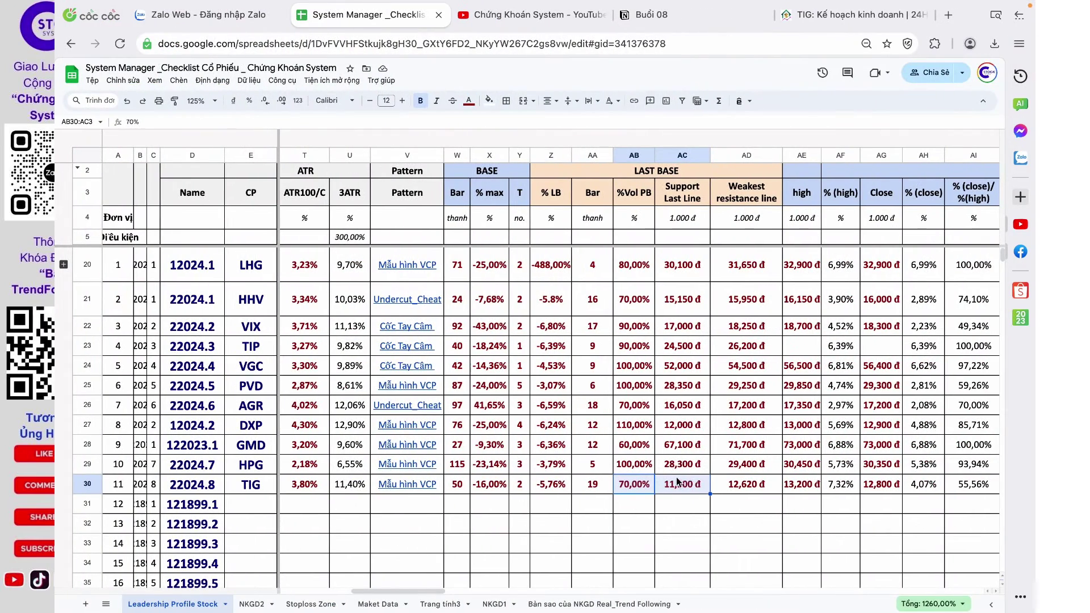
Highlight TIG's Support Last Line and Weakest resistance line in row 30 and compare both levels with the TIG chart
scroll(737, 492, right, 2)
key(Down)
key(Down)
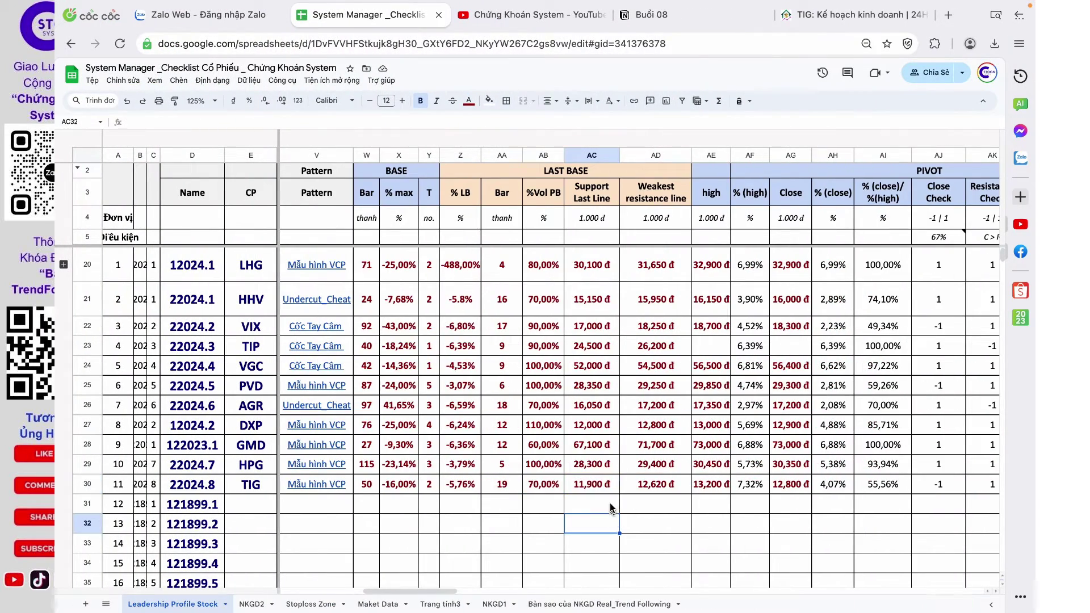
drag(594, 487, 651, 488)
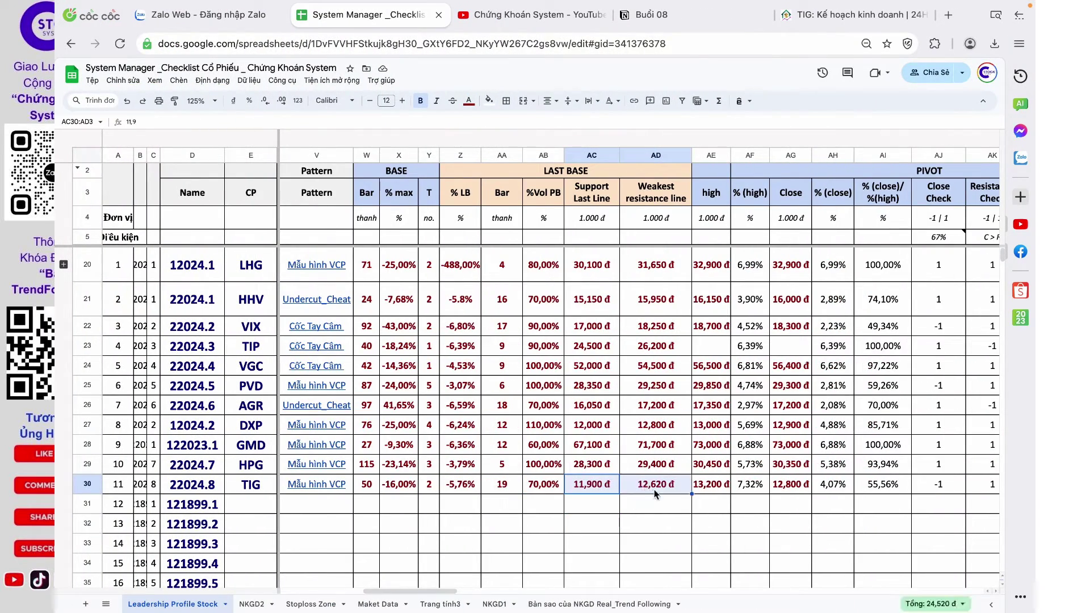
key(ctrl+Left)
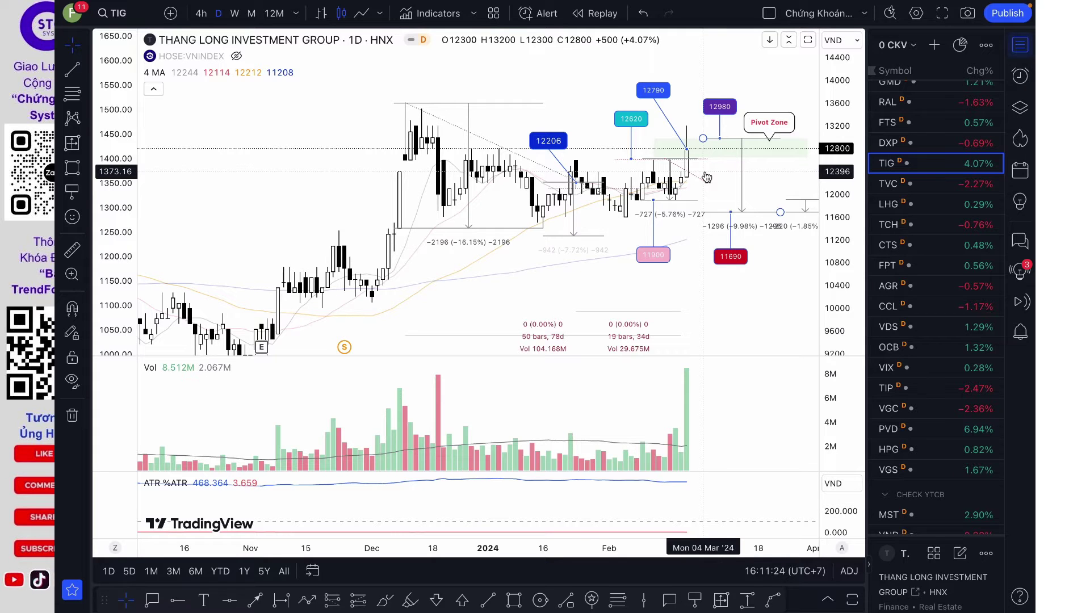
key(ctrl+Right)
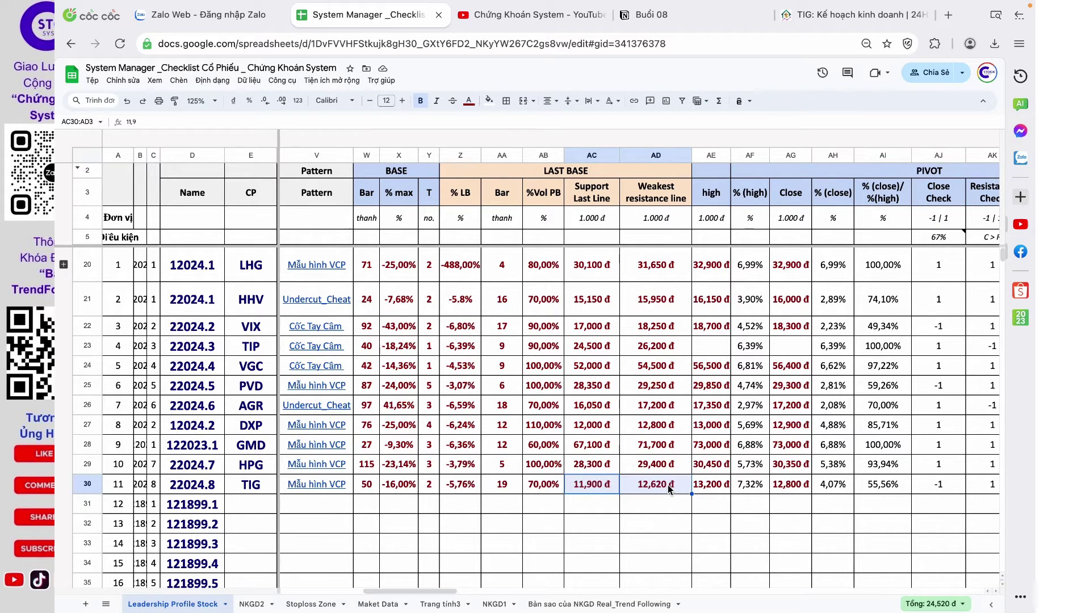
Highlight TIG's PIVOT entries from high to %Vol/Aver in row 30 and compare them with the TIG chart
scroll(756, 466, right, 5)
scroll(756, 467, right, 1)
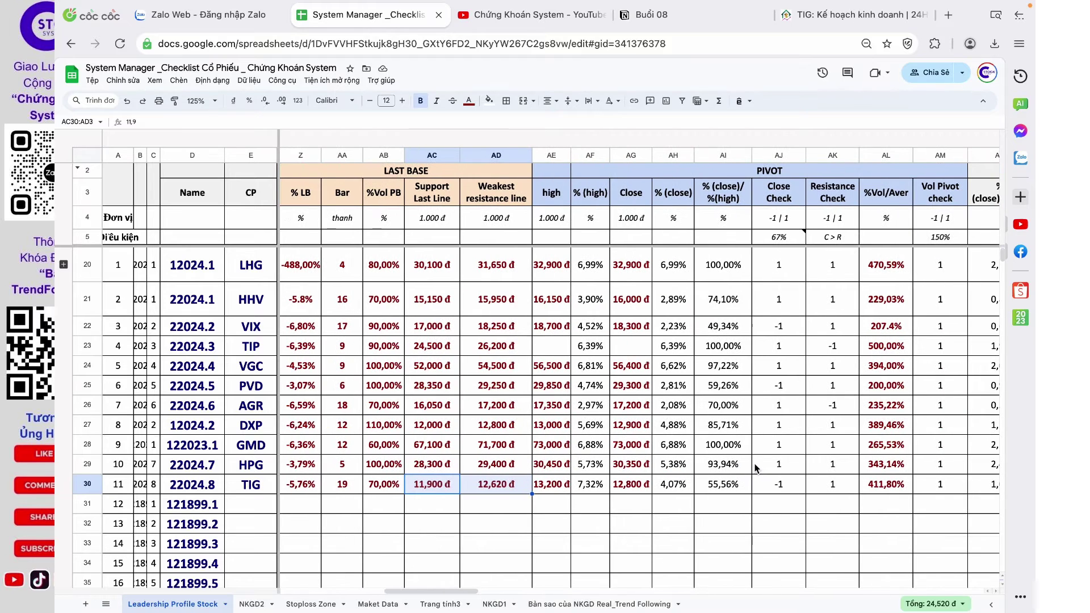
scroll(755, 467, right, 1)
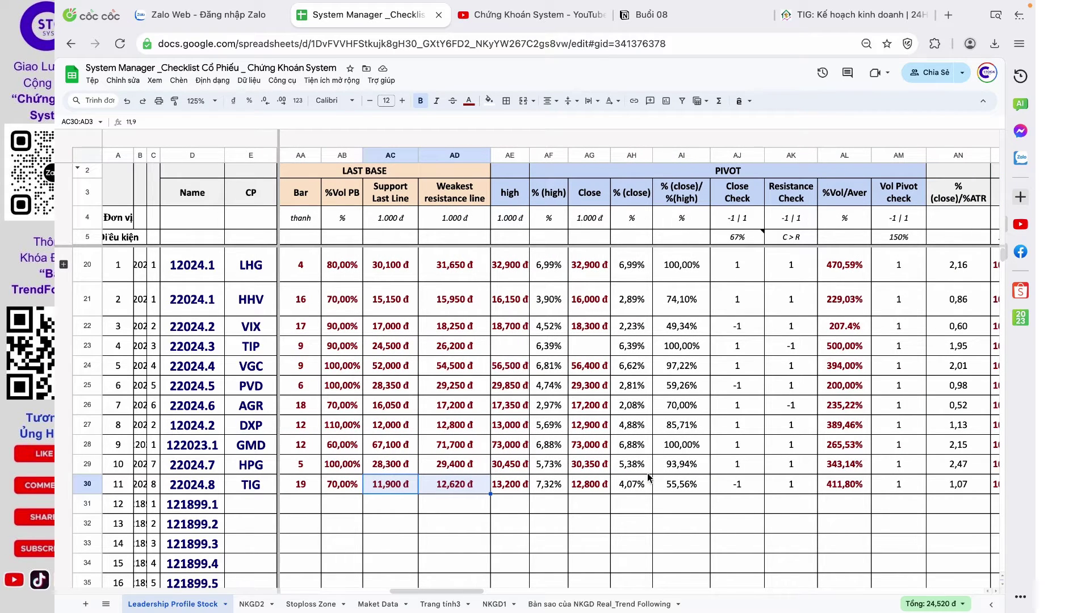
drag(513, 486, 846, 485)
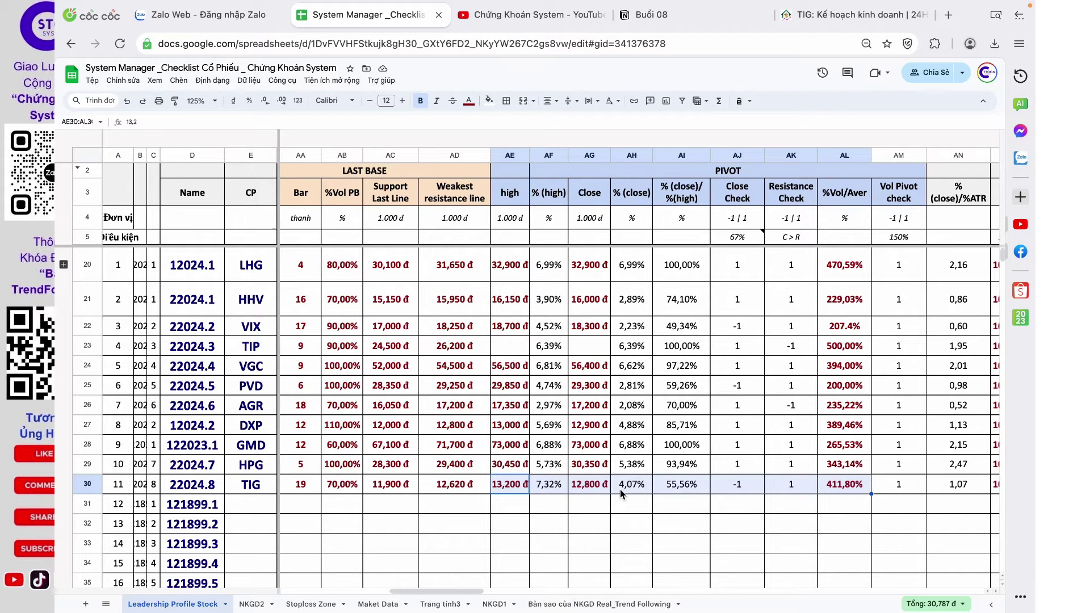
key(ctrl+Left)
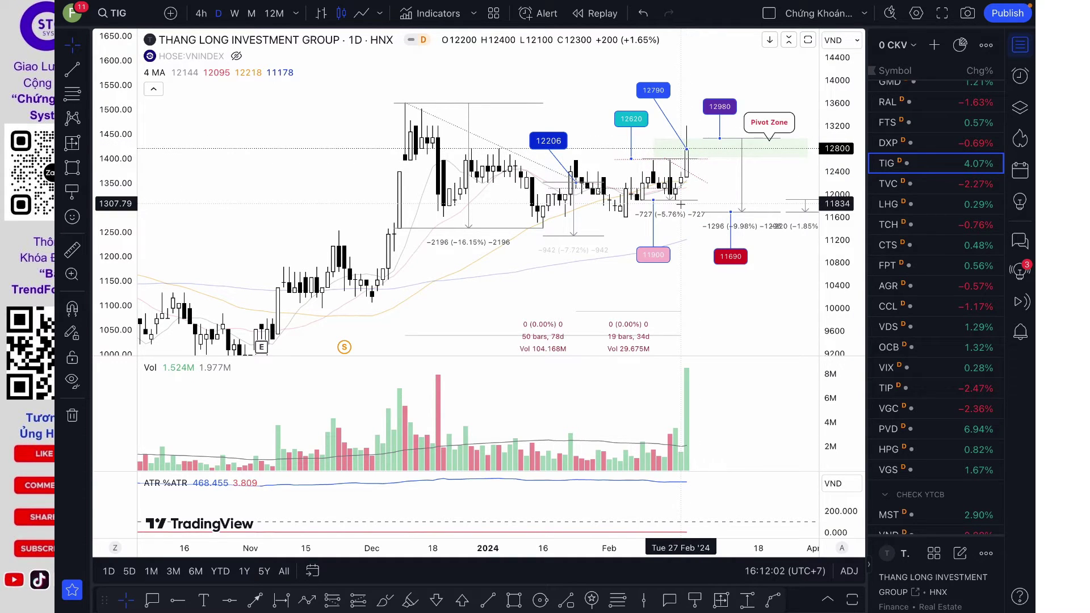
Return to the checklist, inspect TIG's %Vol/Aver formula in AL30, and compare it with the volume on the TIG chart
key(super+Tab)
click(844, 486)
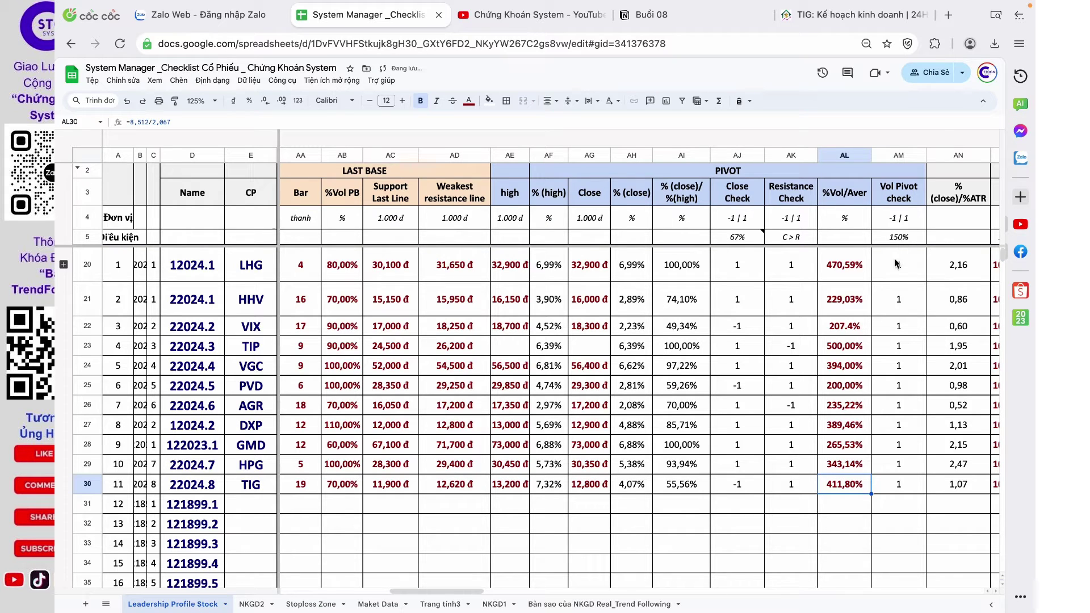
key(ctrl+Left)
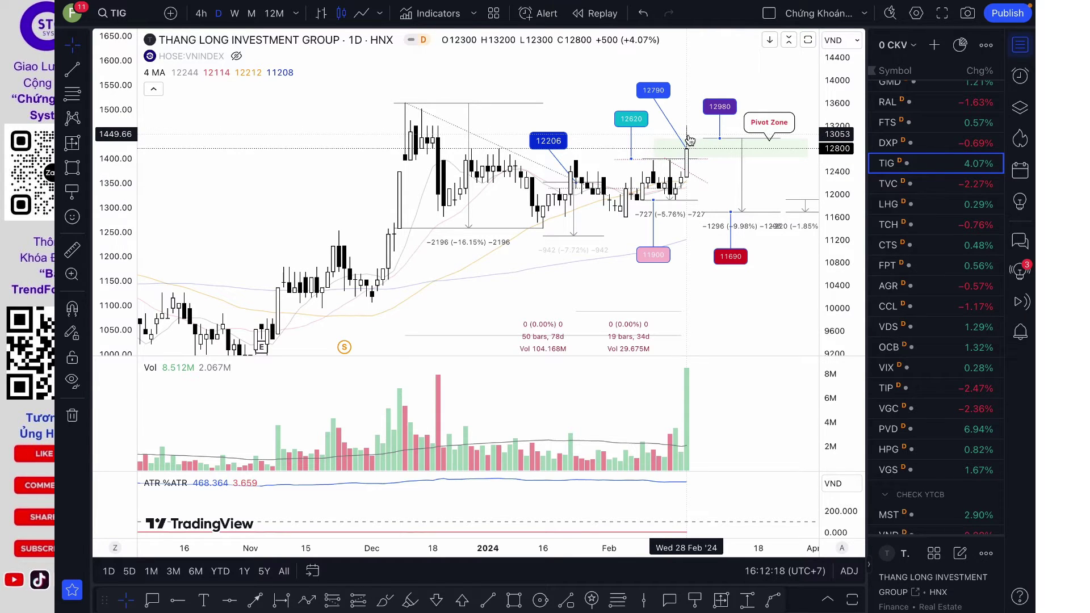
Highlight TIG's % (close) and % (close)/%(high) entries in row 30 and compare them with the breakout candle on the chart
key(ctrl+Right)
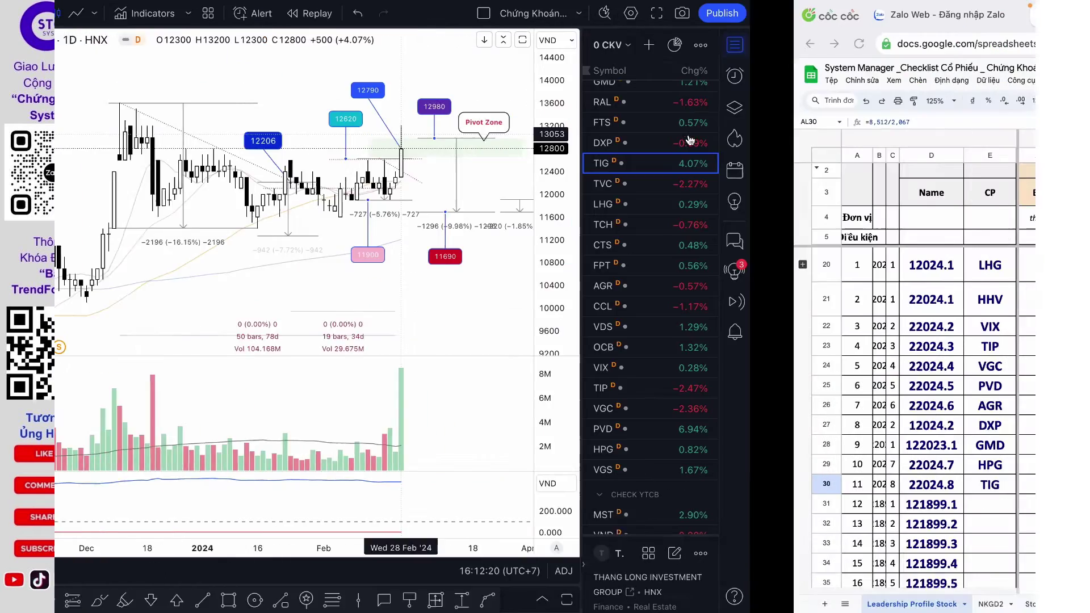
drag(627, 488, 681, 487)
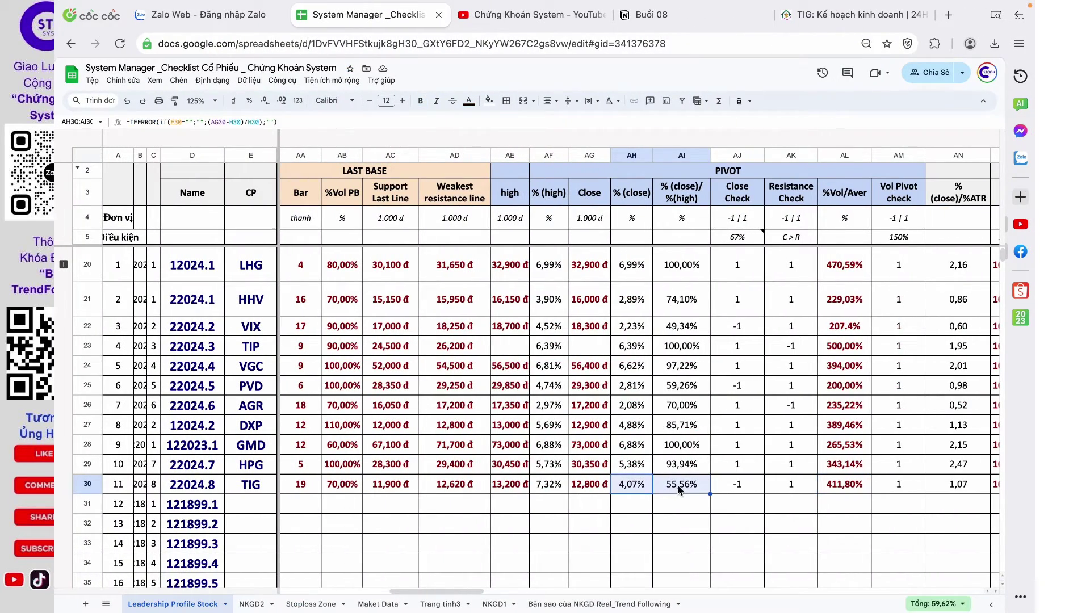
mouse_move(741, 240)
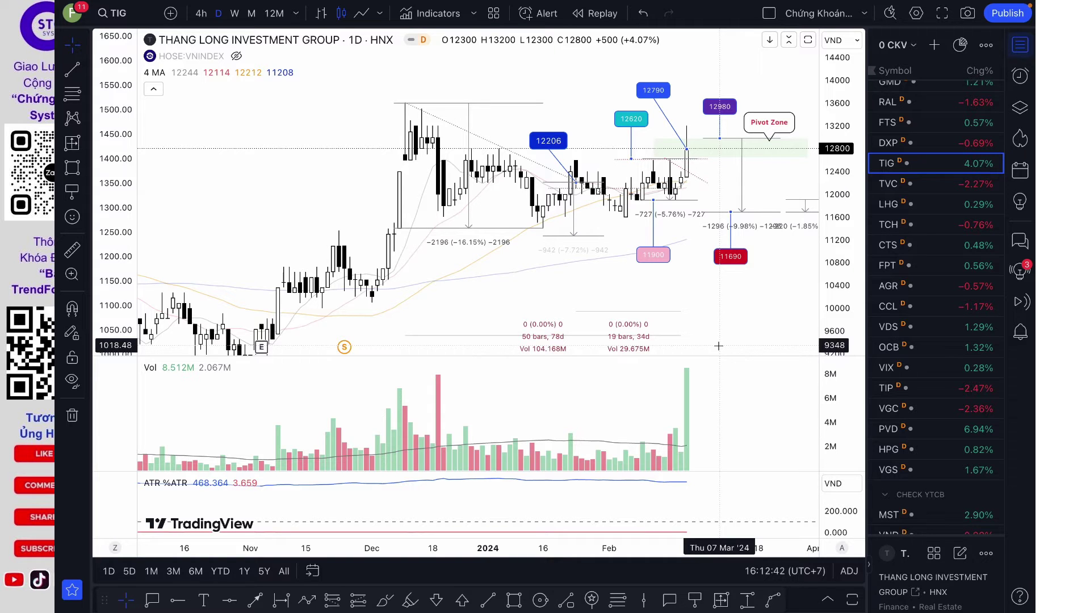
Highlight TIG's %Vol/Aver and Vol Pivot check in row 30, and examine the breakout volume against earlier months on the TIG chart
key(ctrl+Right)
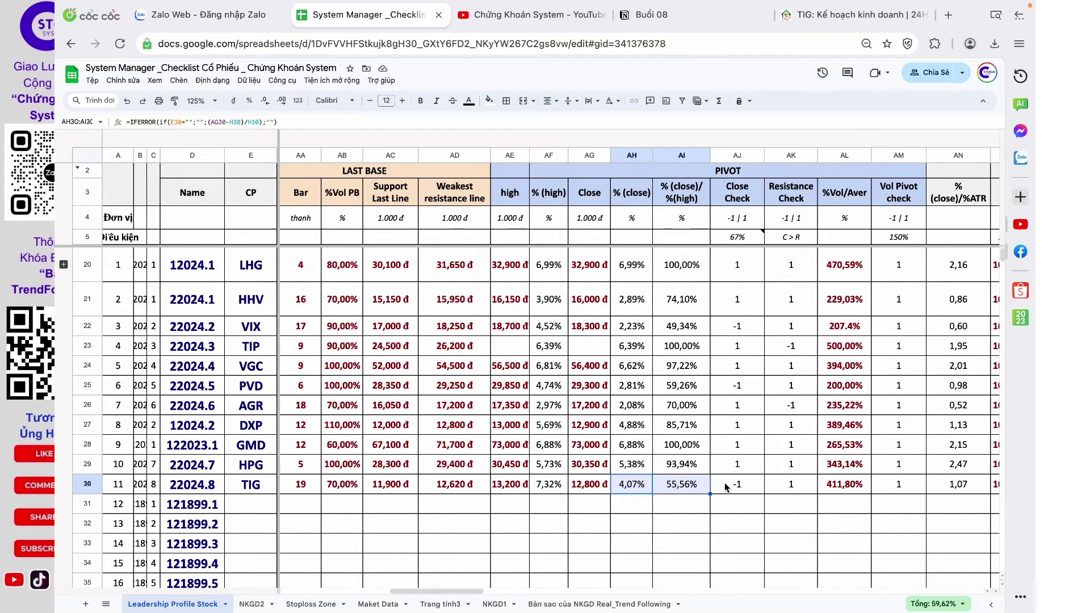
scroll(726, 486, right, 5)
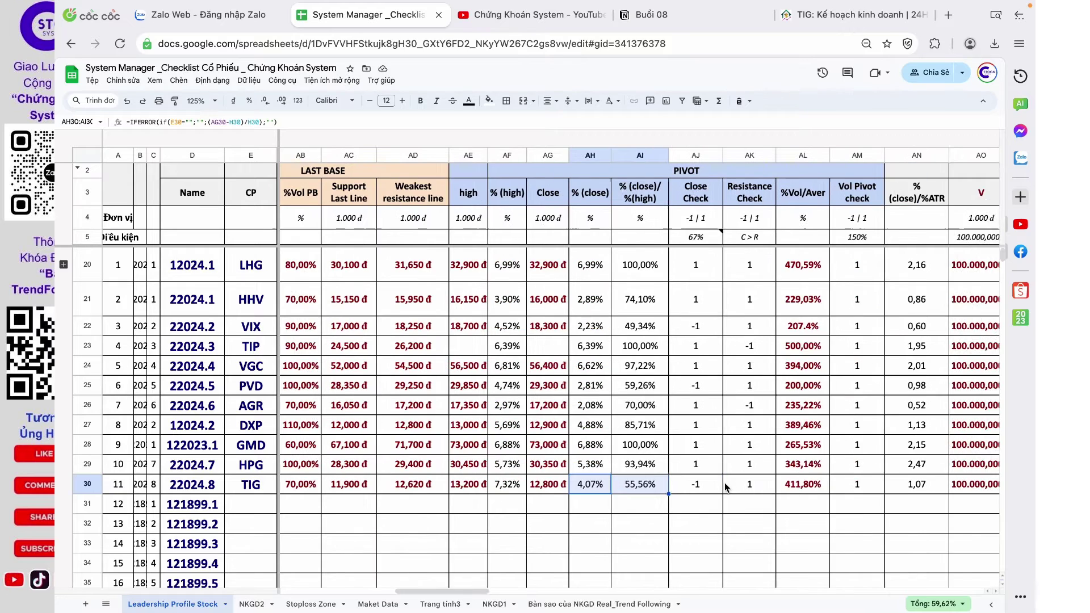
drag(726, 487, 773, 489)
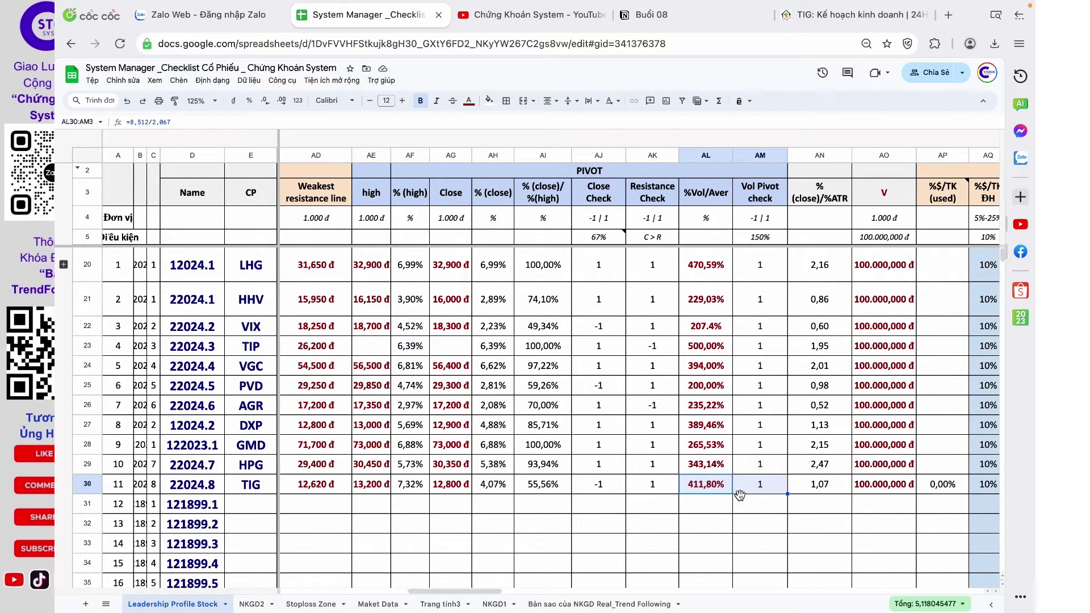
key(super+Tab)
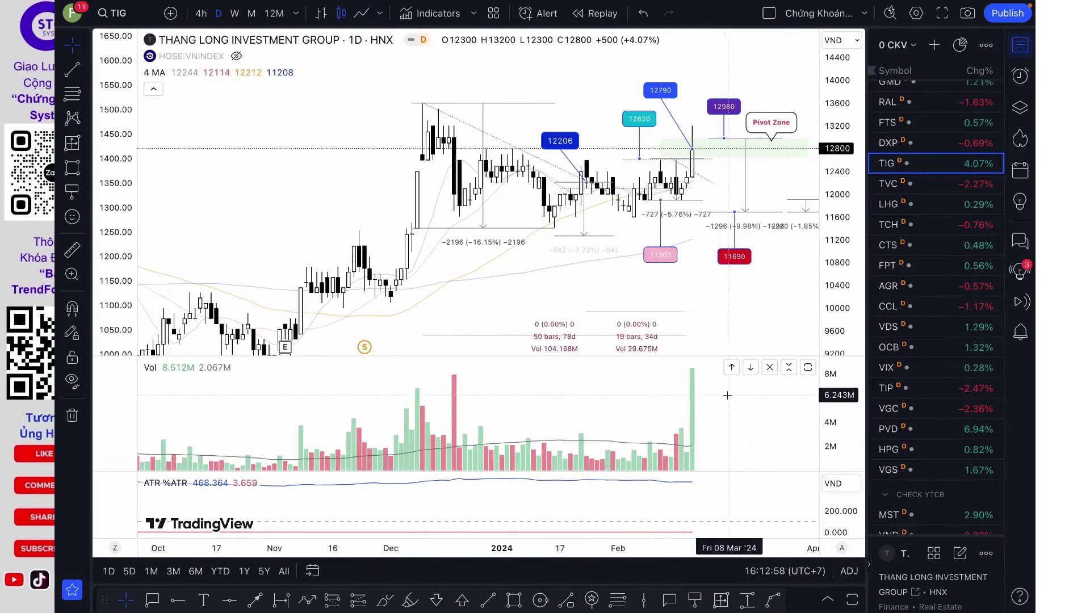
scroll(727, 395, down, 5)
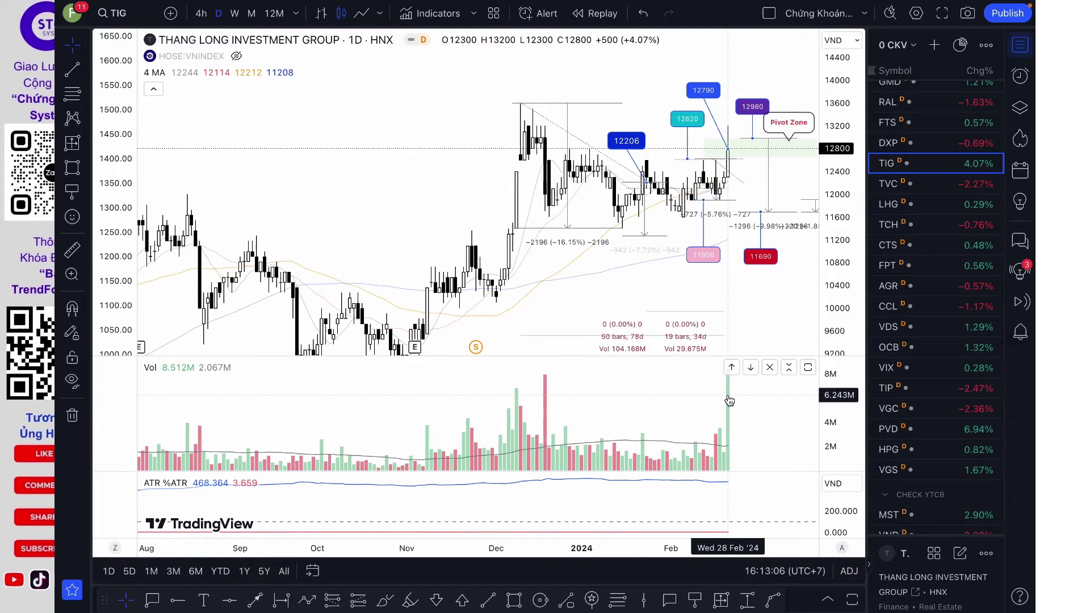
scroll(728, 397, down, 4)
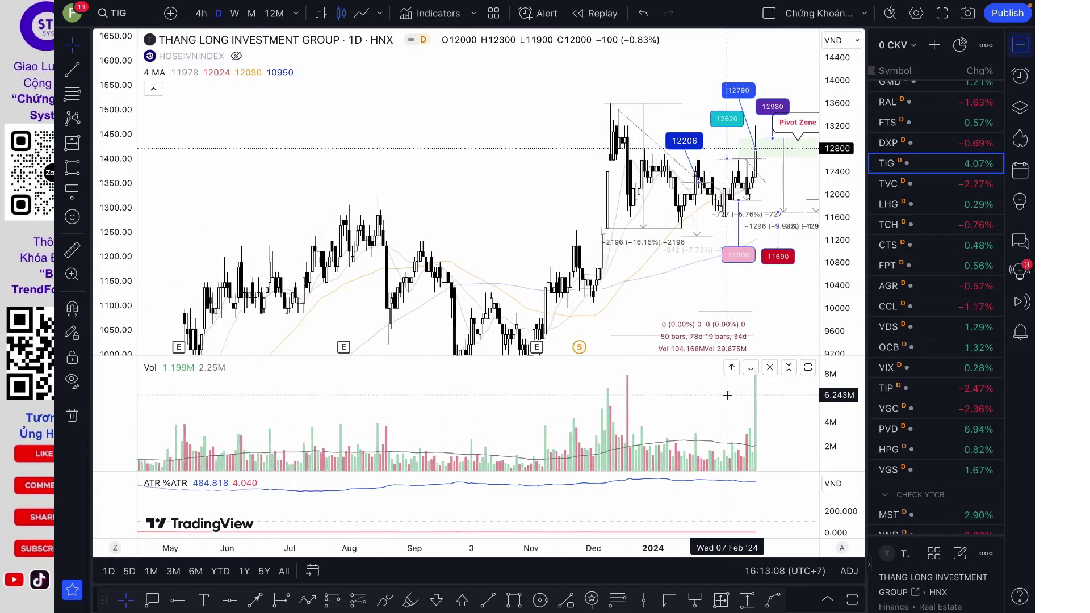
scroll(727, 395, up, 5)
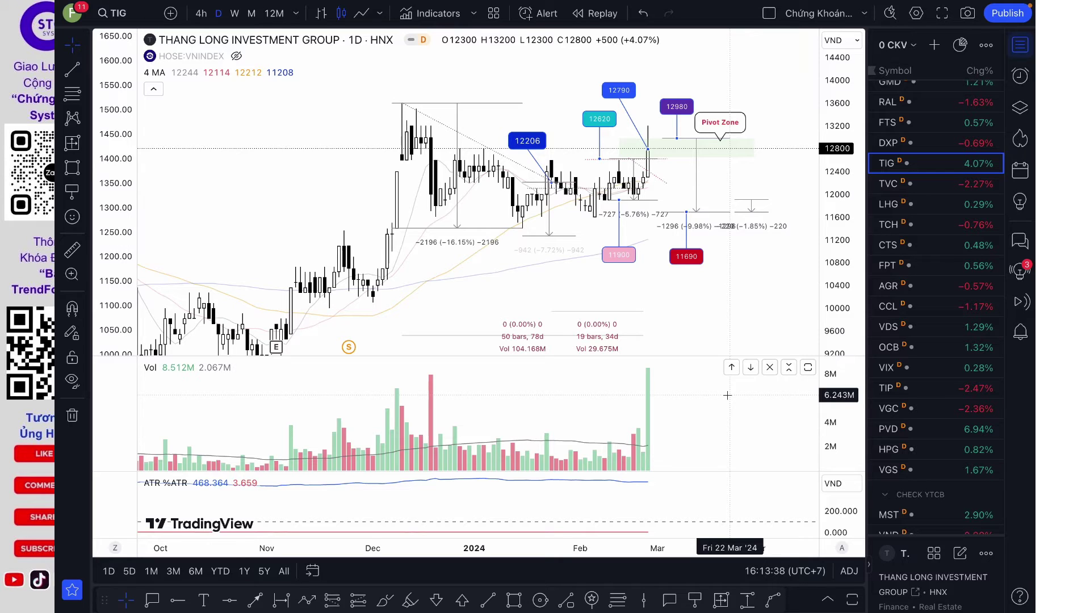
Return to the checklist and inspect TIG's % (close)/%ATR and V capital entries in row 30
key(super+Tab)
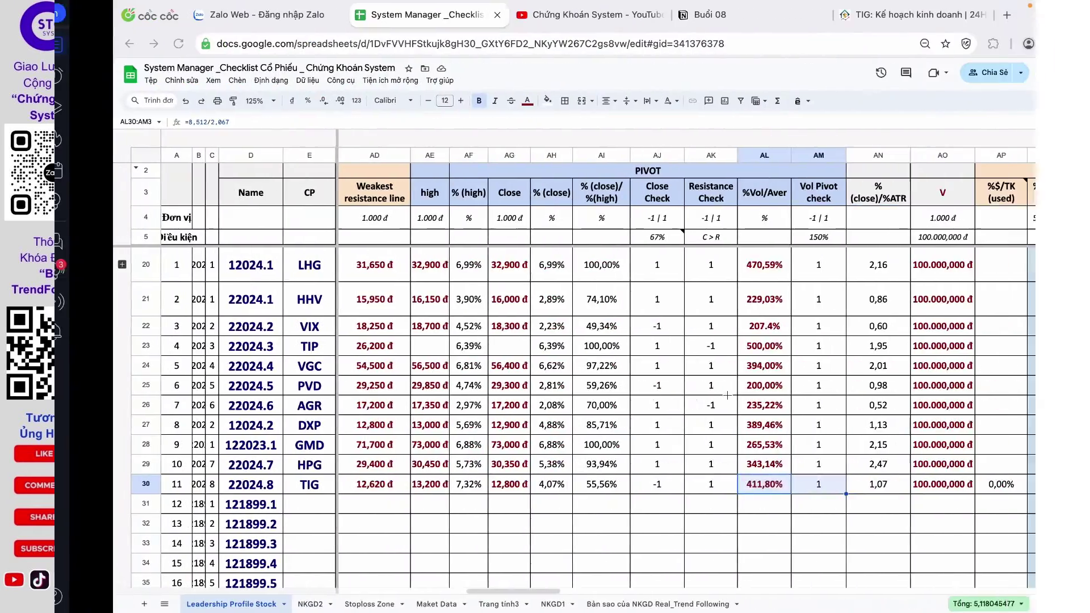
scroll(775, 435, right, 2)
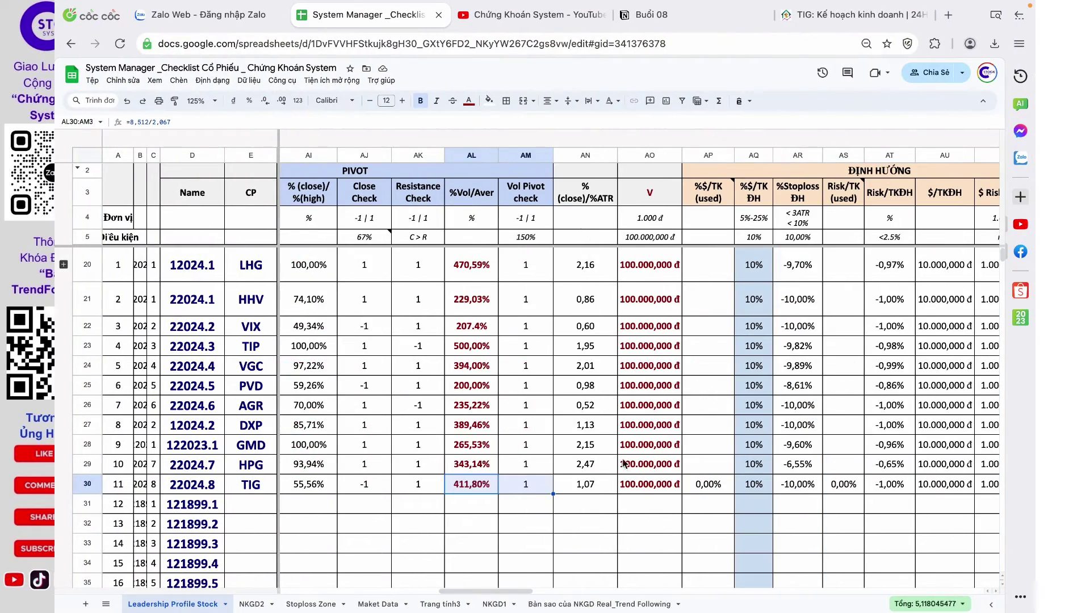
click(599, 489)
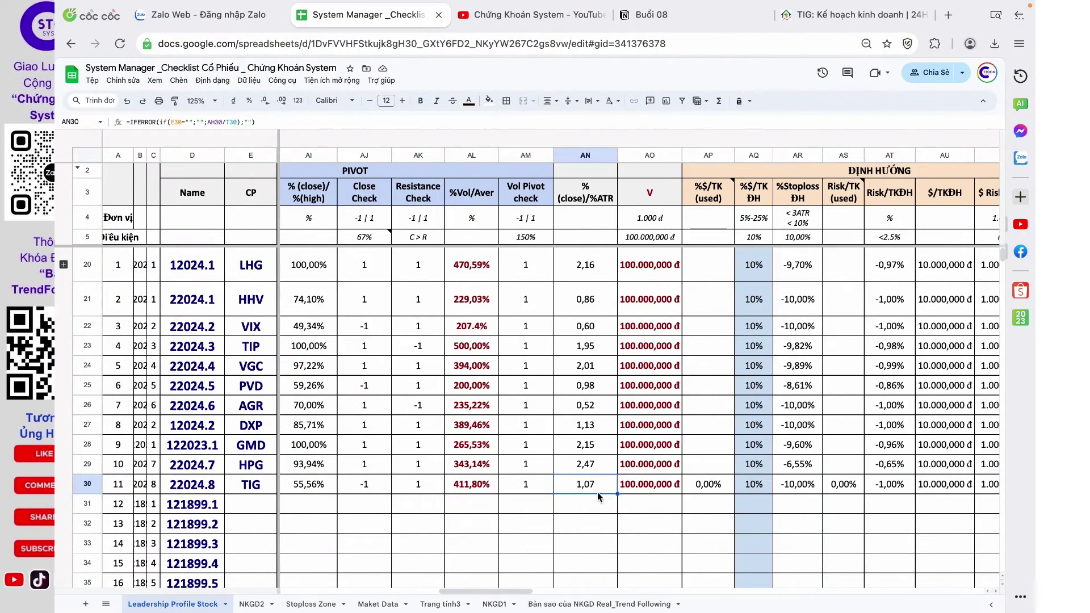
click(661, 493)
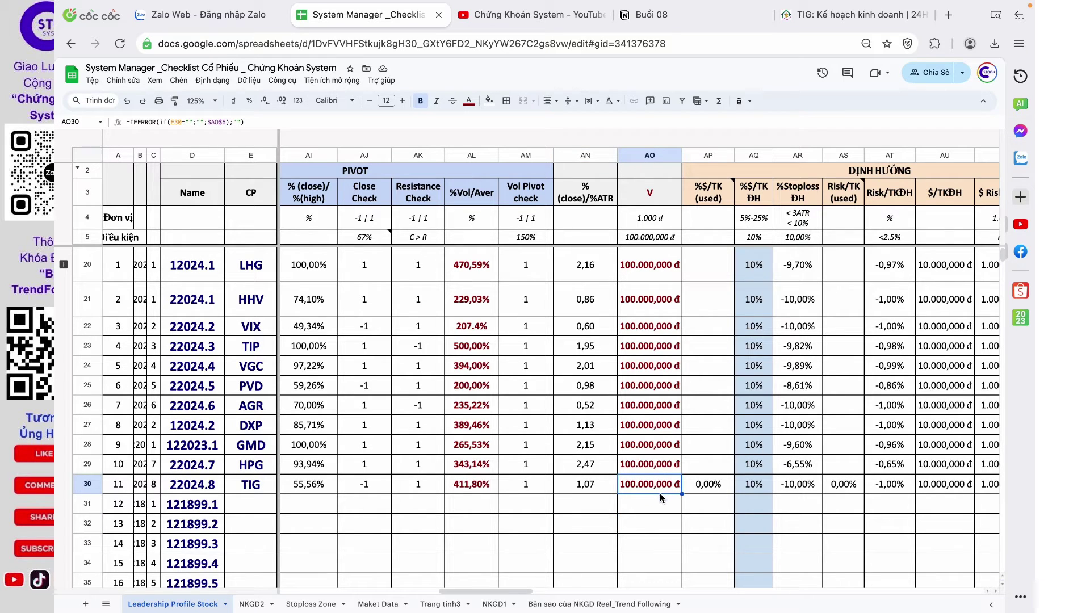
Review TIG's %$/TK ĐH and %Stoploss ĐH under ĐỊNH HƯỚNG in row 30, along with the stoploss condition in AR4
scroll(660, 493, right, 1)
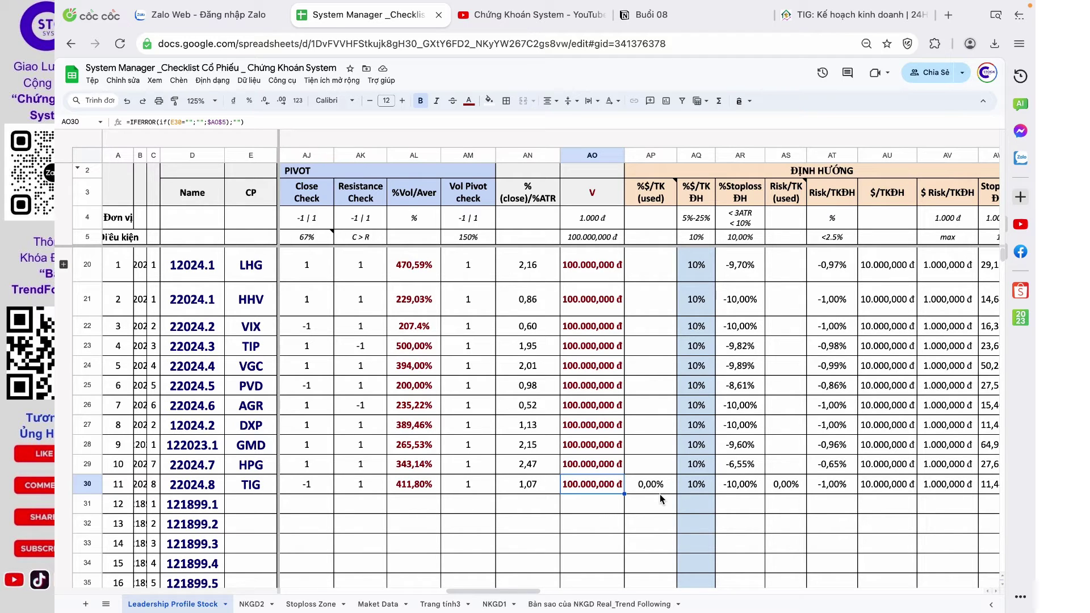
scroll(660, 494, right, 3)
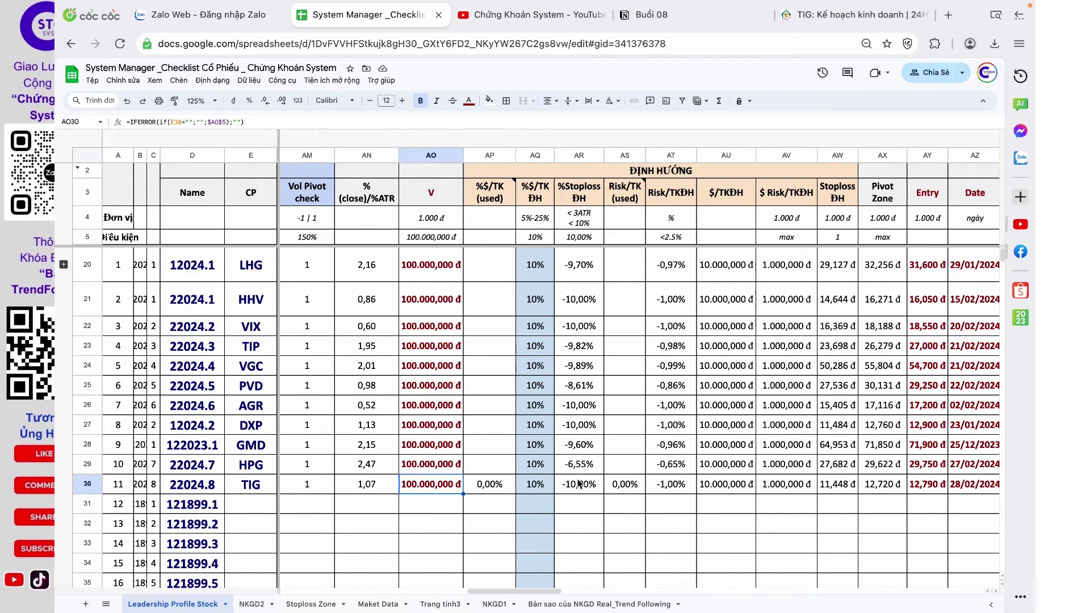
click(533, 489)
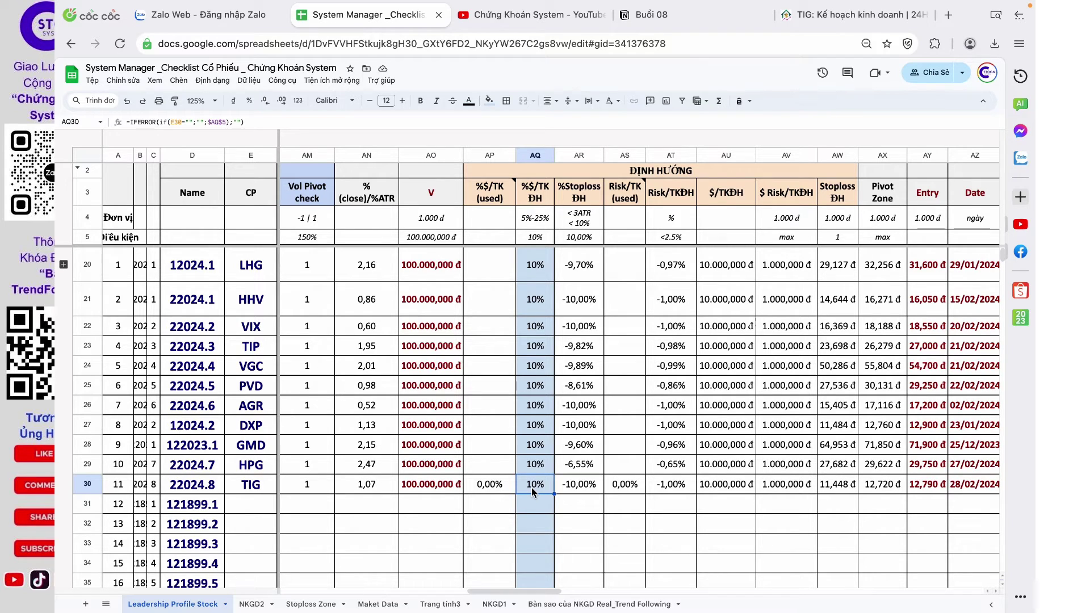
click(587, 484)
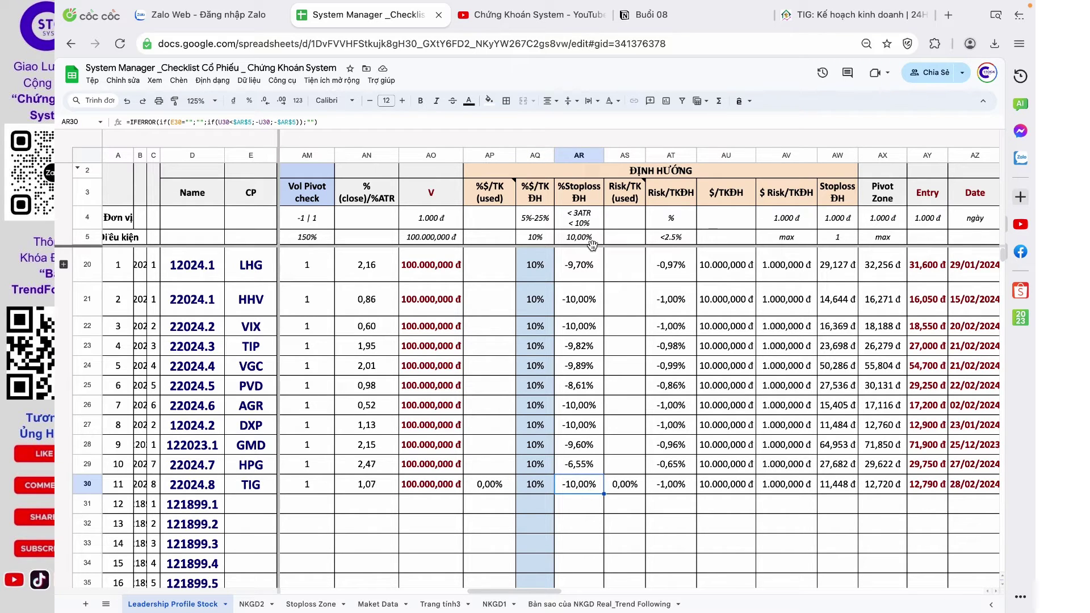
click(586, 221)
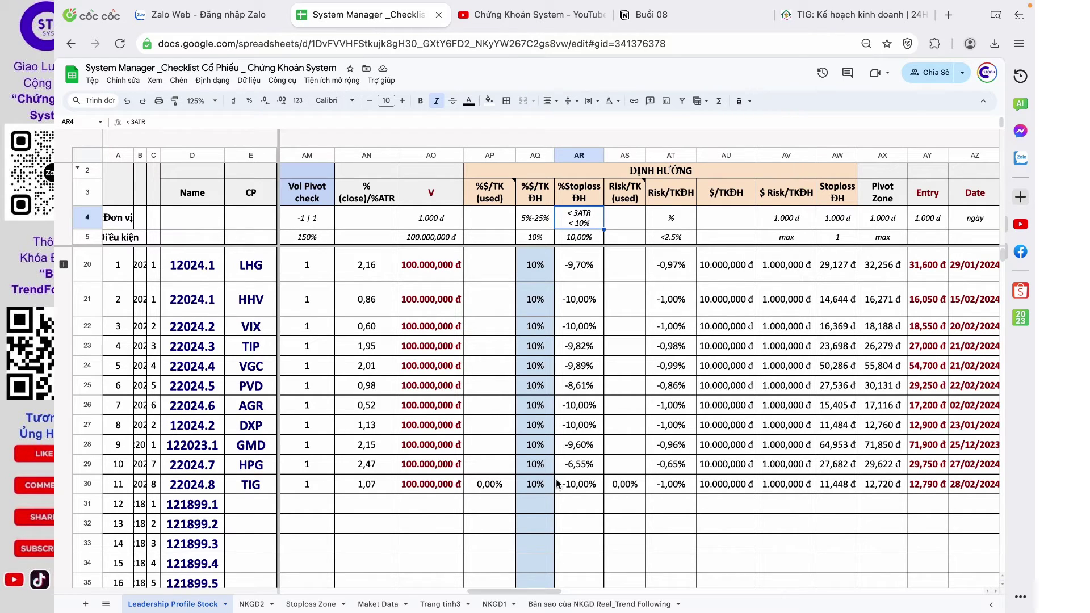
Review TIG's %Stoploss ĐH, Risk/TKĐH, $/TKĐH and $ Risk/TKĐH entries in row 30 of the checklist
click(579, 487)
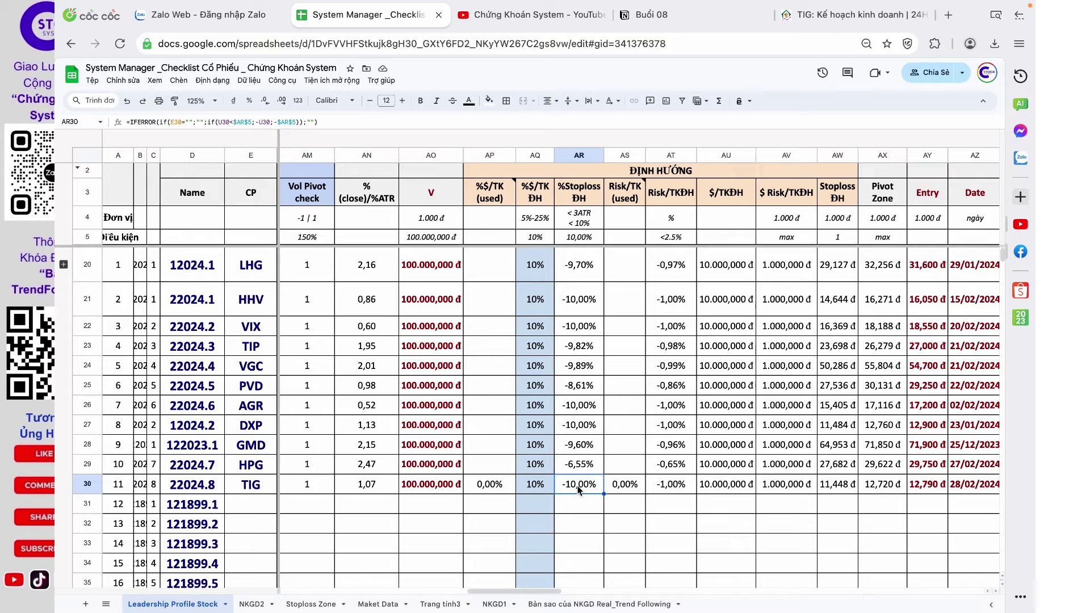
click(670, 488)
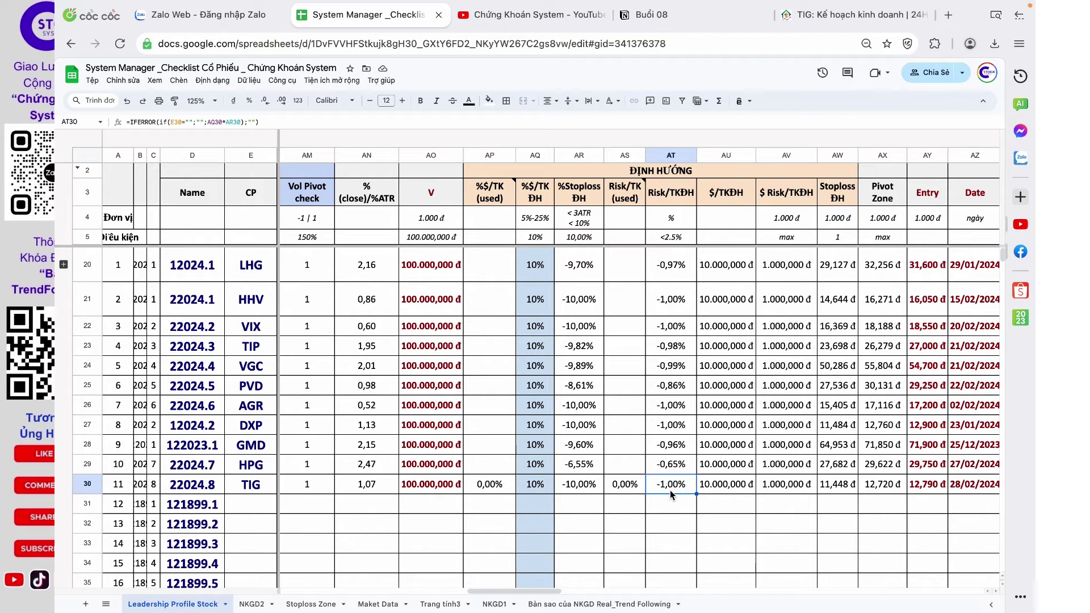
scroll(687, 485, right, 5)
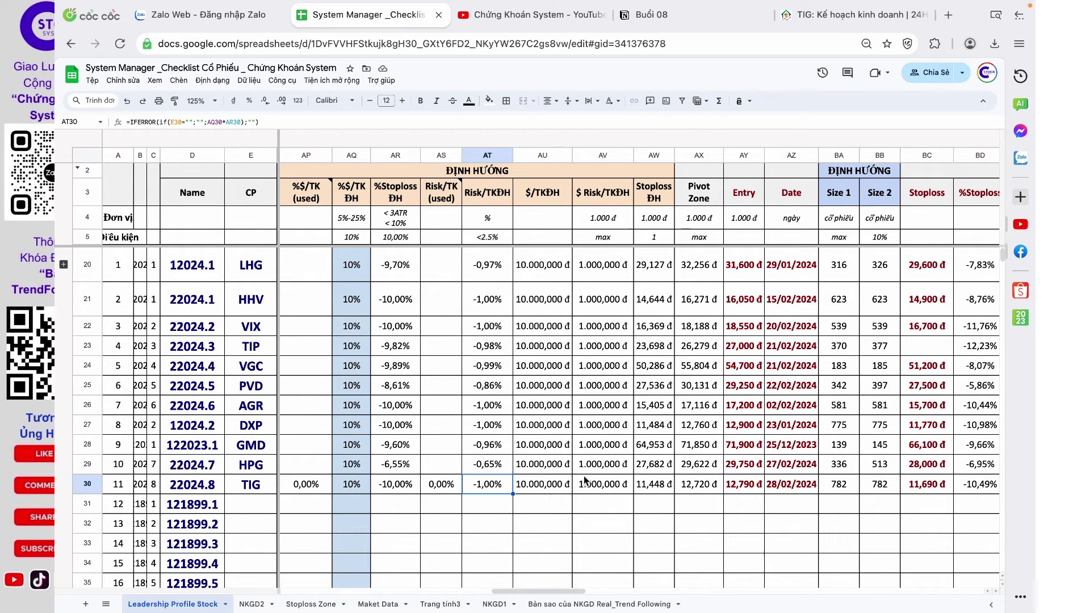
click(538, 486)
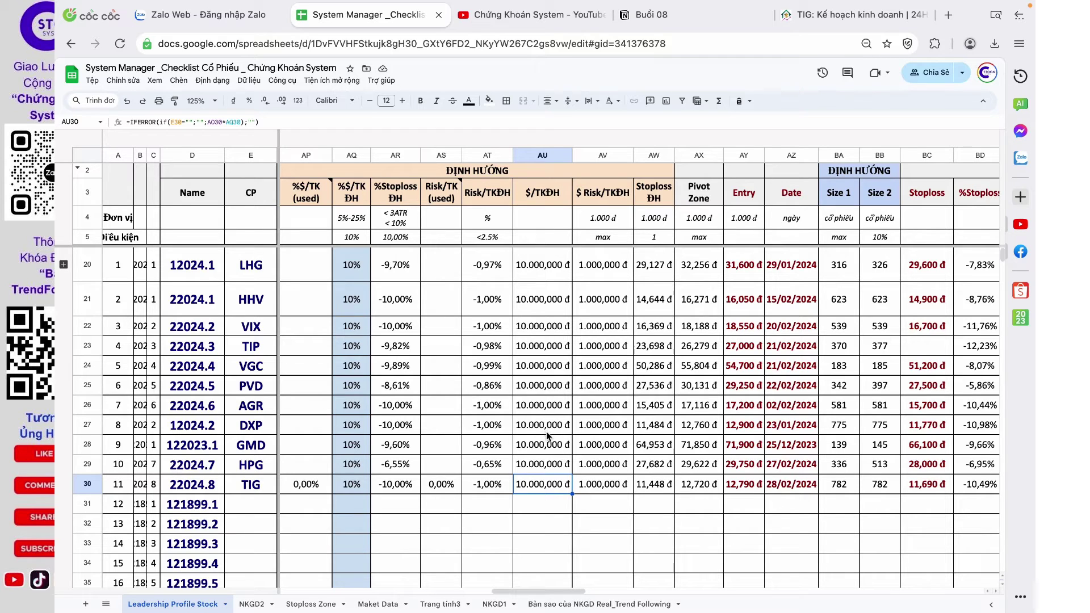
click(607, 486)
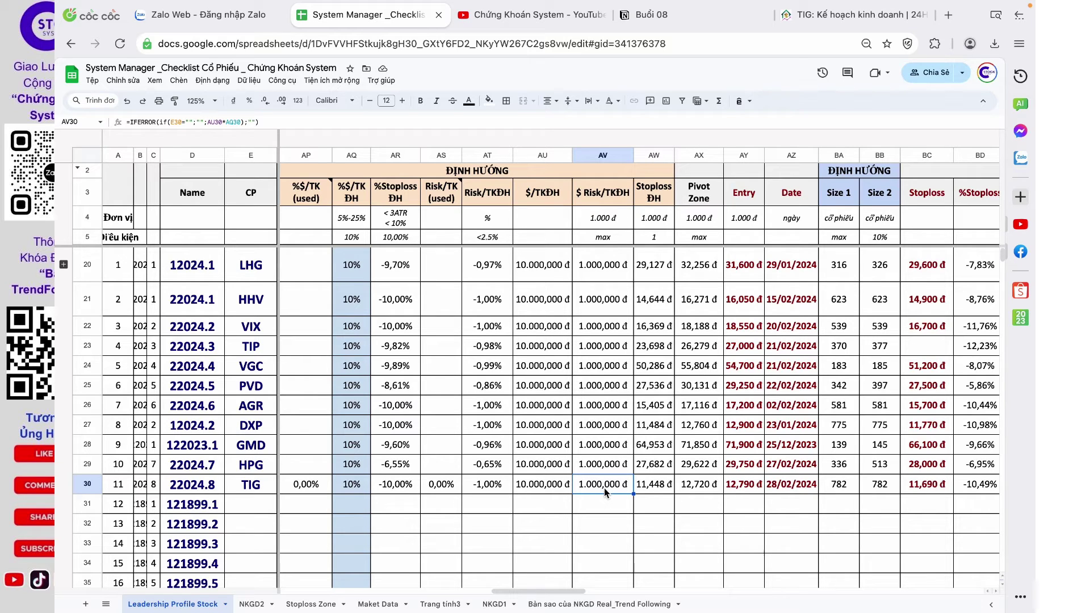
Inspect TIG's Stoploss ĐH and Pivot Zone entries in row 30 and compare them with the levels marked on the TradingView chart
click(660, 487)
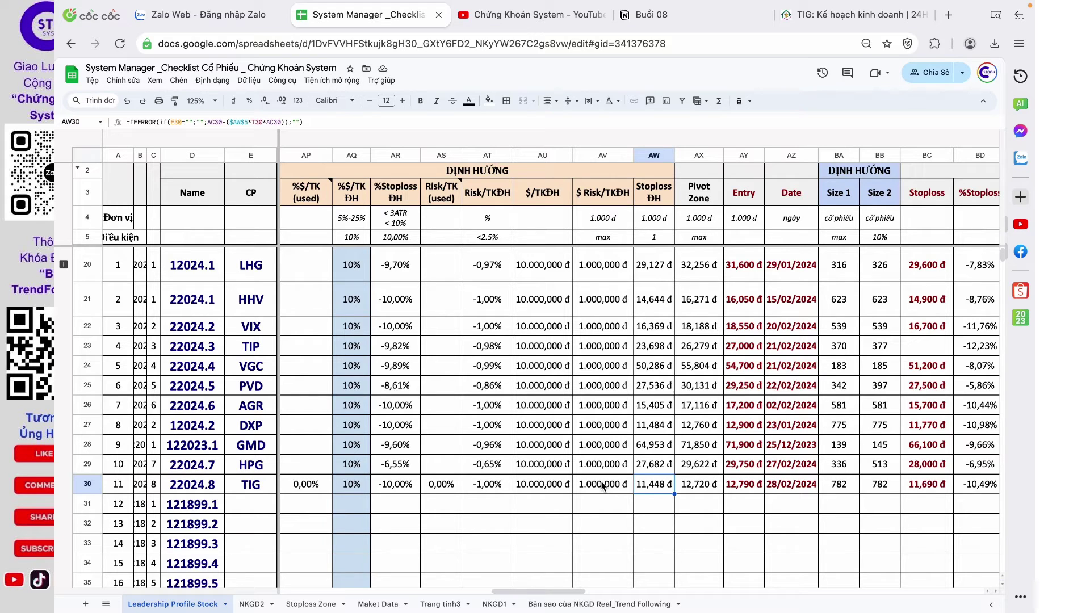
scroll(644, 489, right, 2)
click(646, 489)
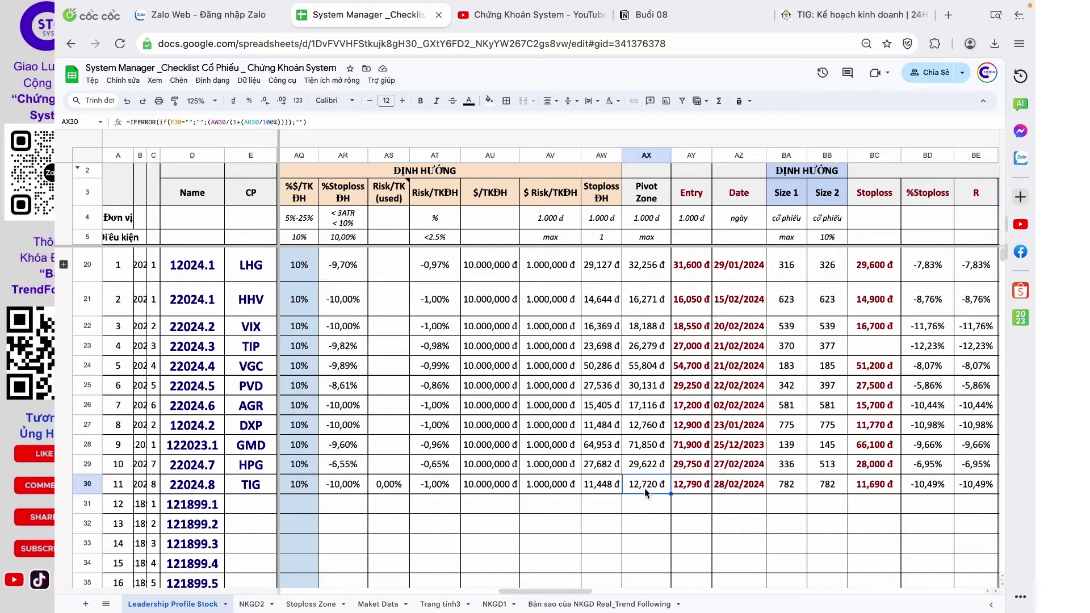
scroll(644, 489, left, 1)
key(ctrl+Left)
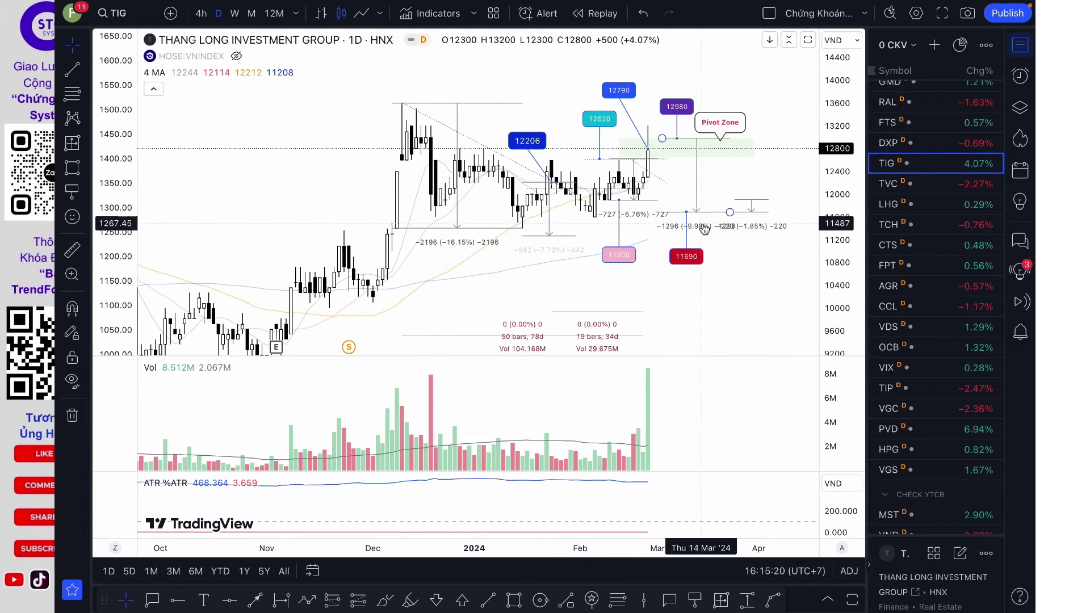
key(super+Tab)
Check TIG's Entry and Date in row 30 of the checklist, comparing the entry price with the breakout candle on the chart
scroll(764, 484, right, 5)
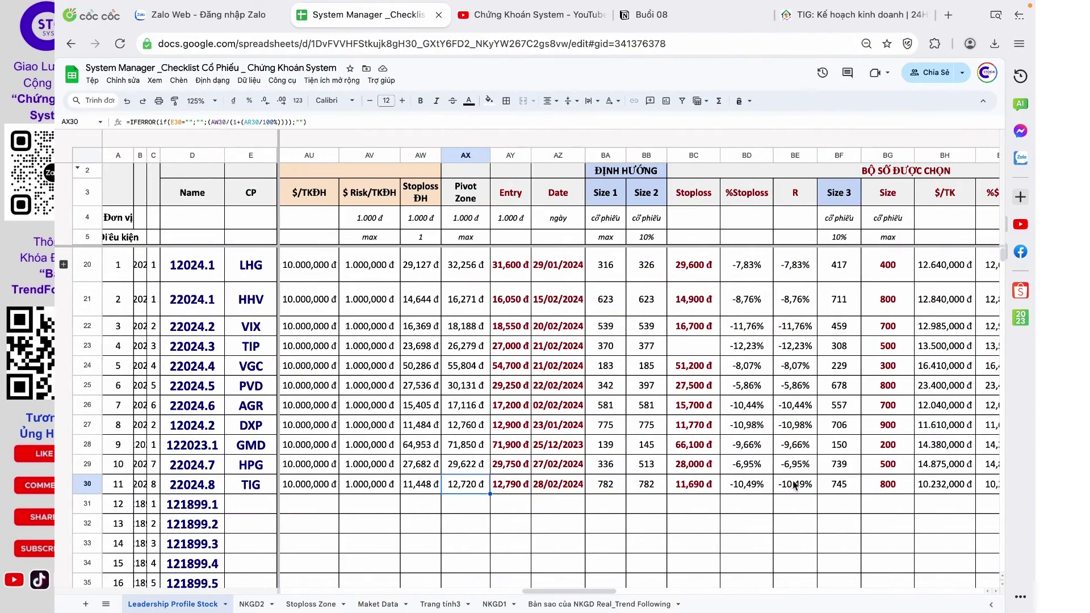
click(508, 486)
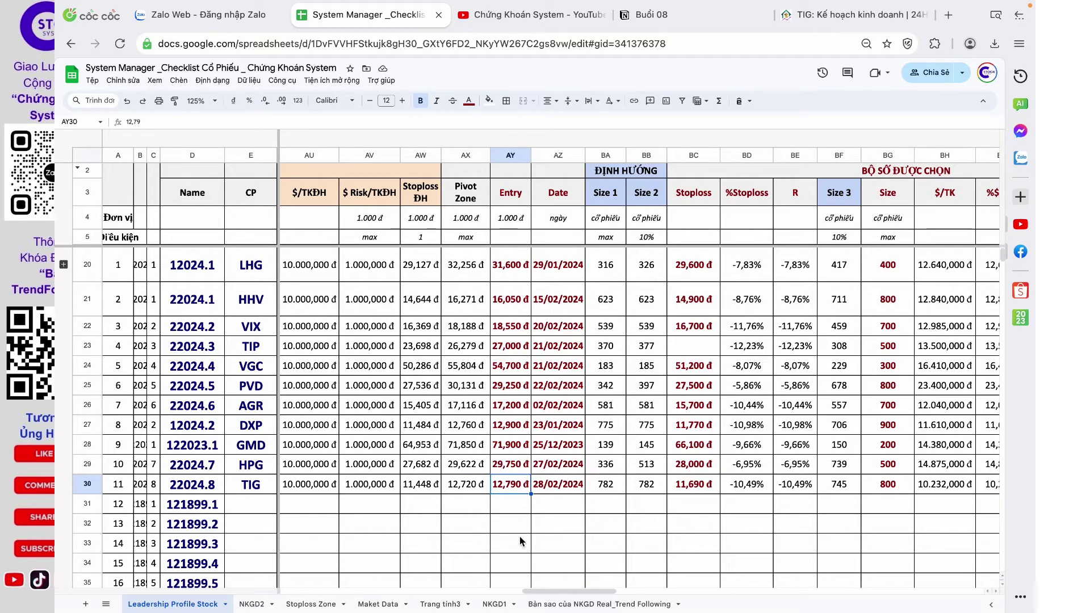
key(super+Tab)
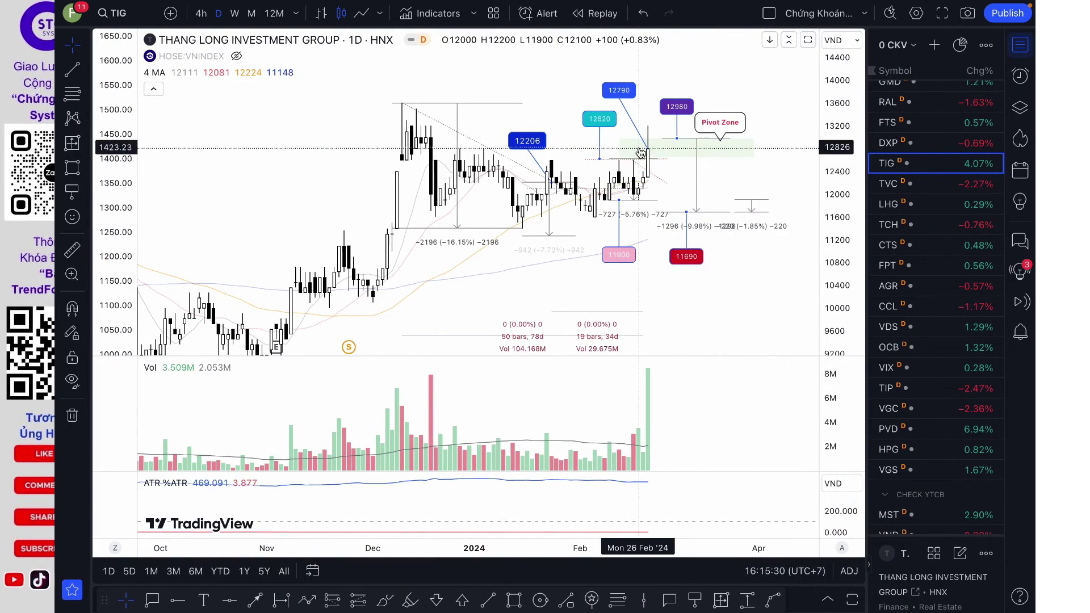
key(super+Tab)
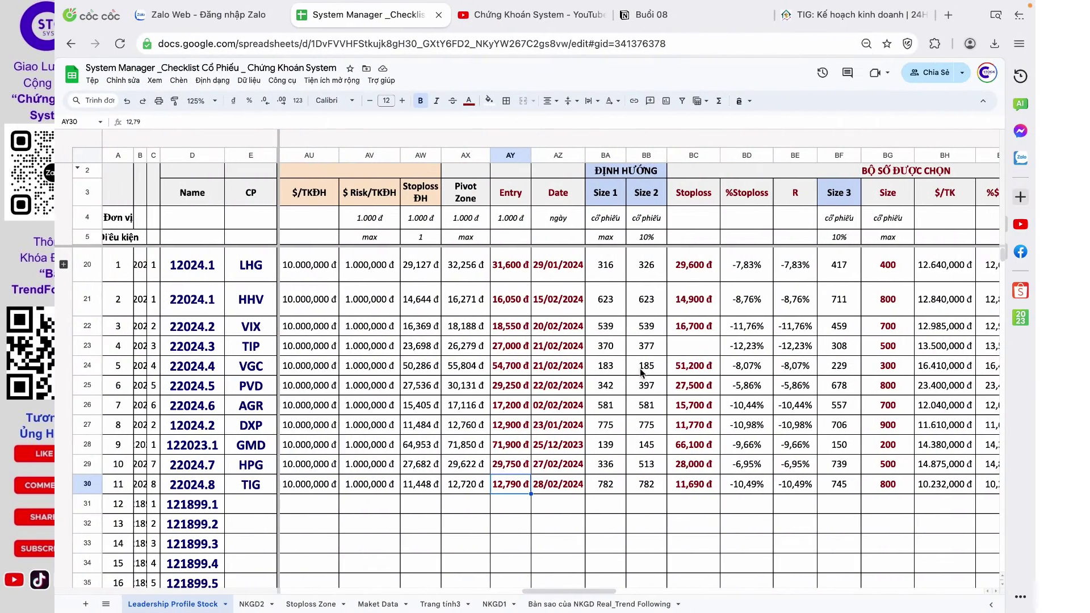
click(557, 481)
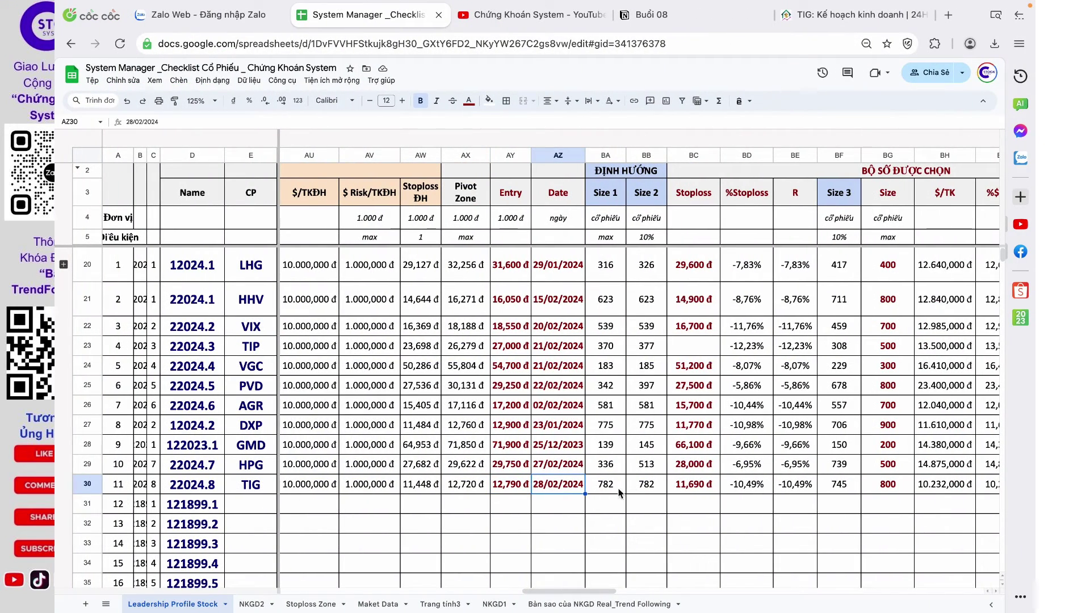
Highlight TIG's Size 1 and Size 2 entries under ĐỊNH HƯỚNG in row 30 and inspect the Size 1 formula
drag(601, 491, 716, 478)
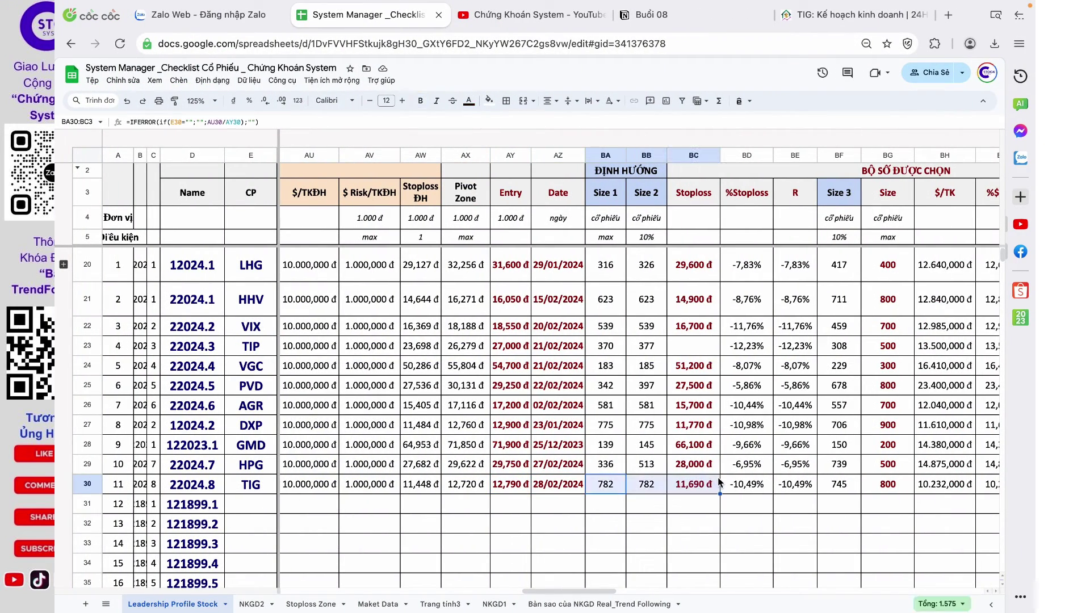
click(606, 490)
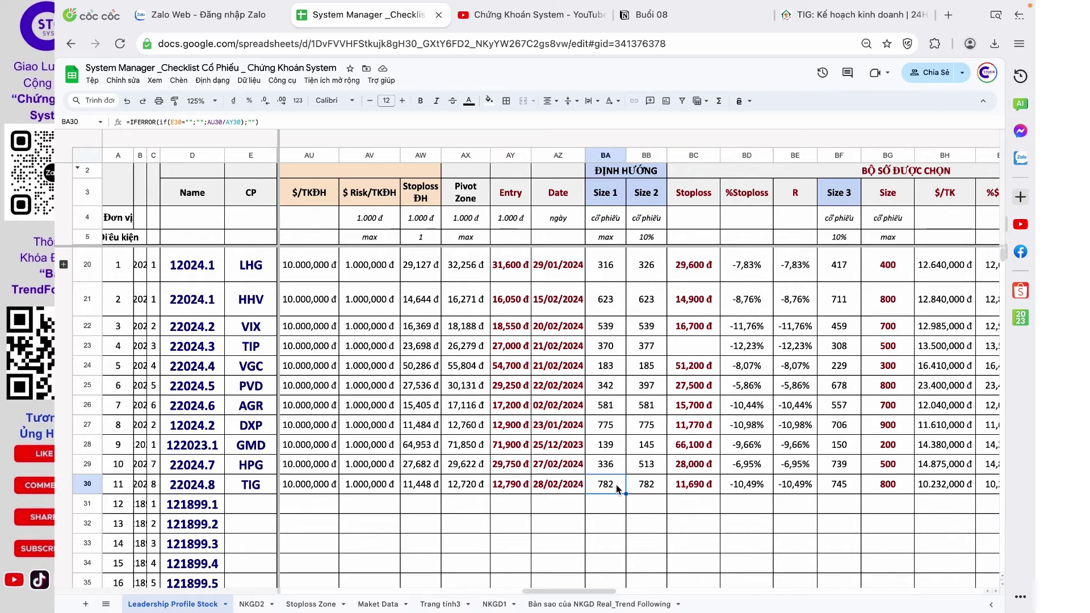
shift+click(636, 487)
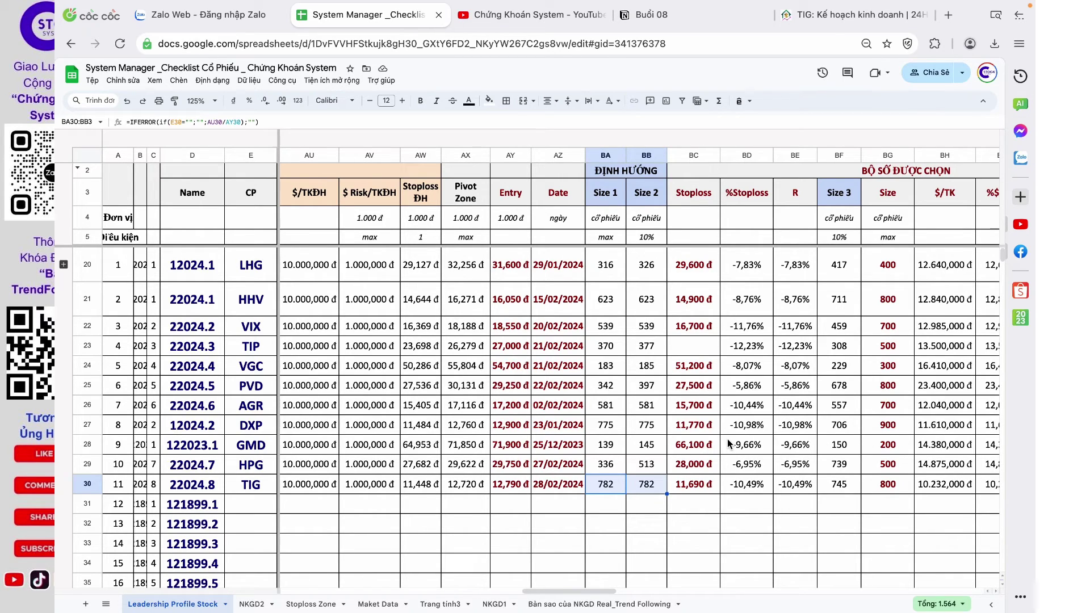
click(610, 487)
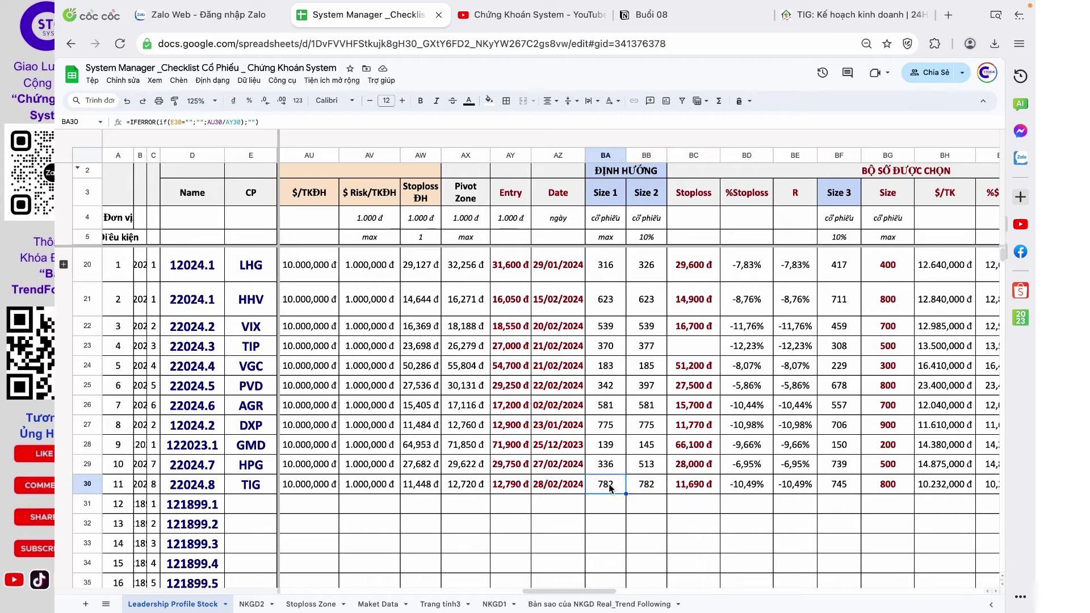
Look back over TIG's LAST BASE, PIVOT and risk columns in row 30, and inspect its Size 2 formula
scroll(609, 486, left, 10)
scroll(609, 486, left, 3)
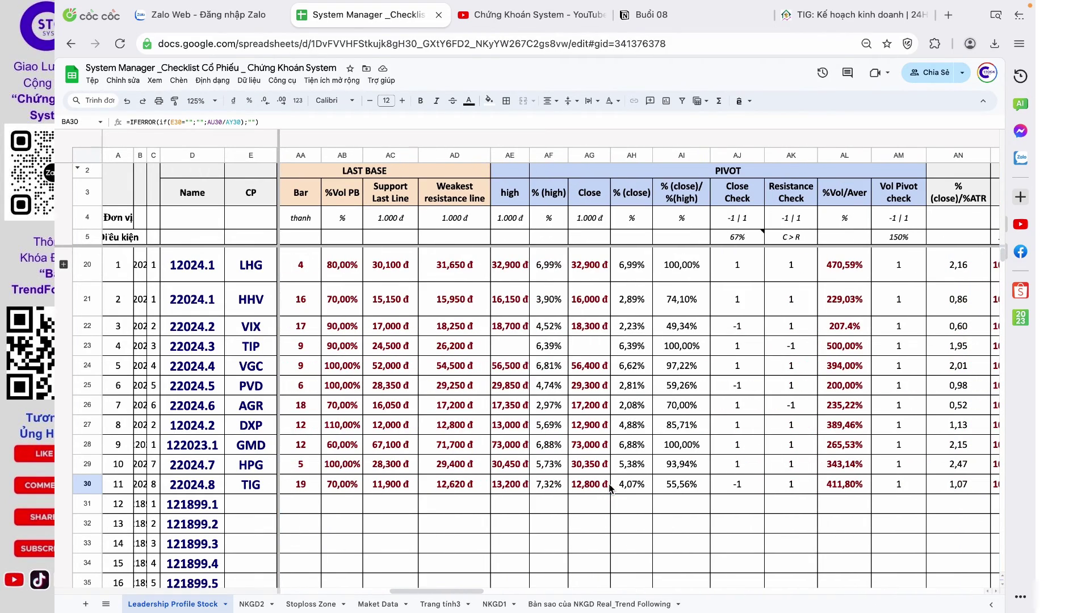
scroll(609, 484, right, 4)
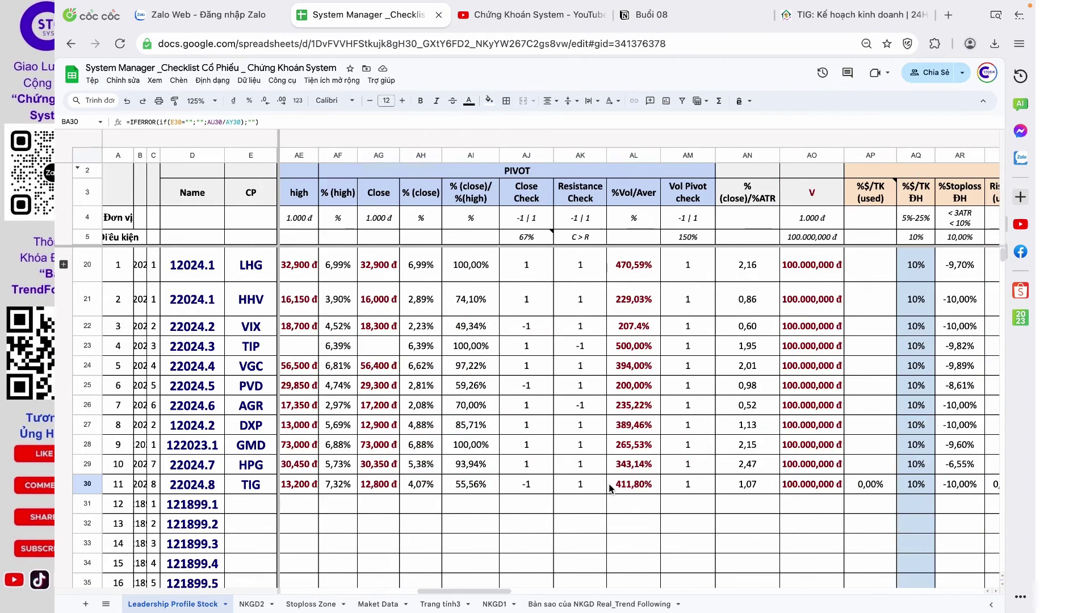
scroll(608, 484, right, 4)
scroll(565, 417, right, 6)
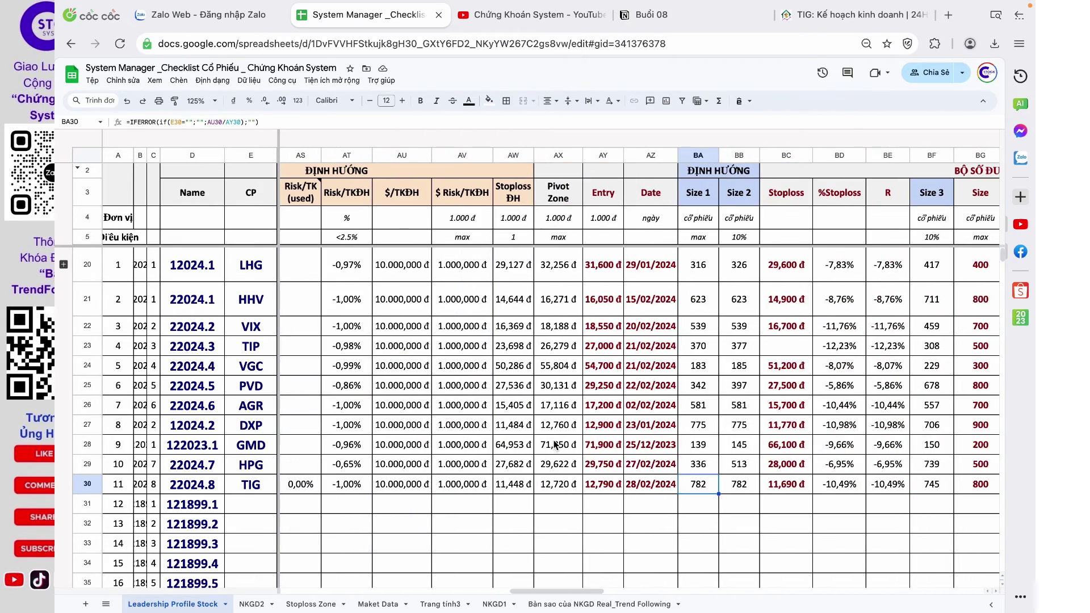
scroll(525, 452, right, 6)
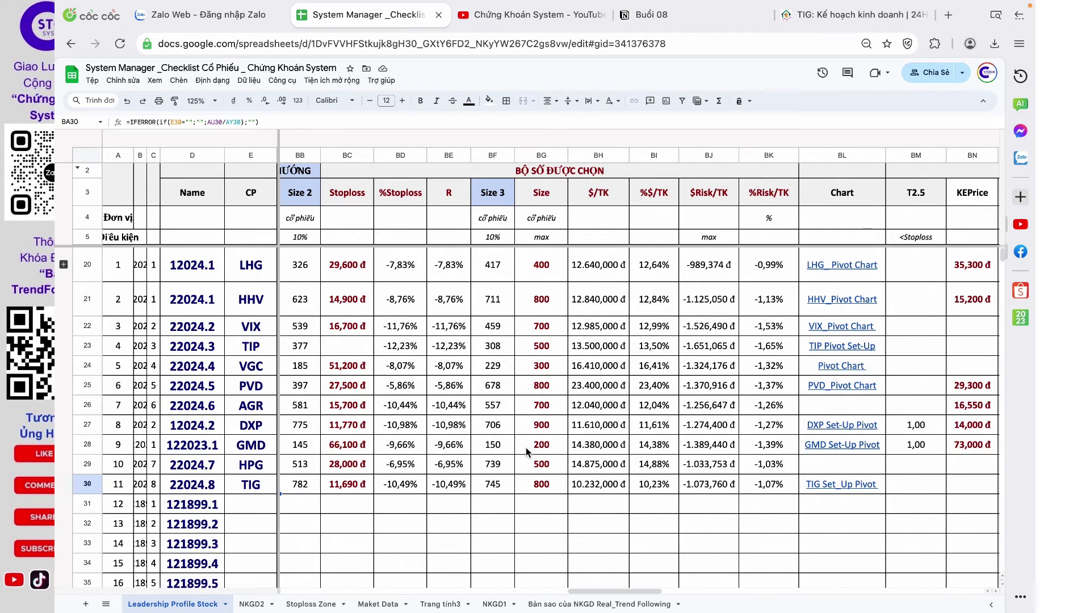
scroll(525, 448, left, 4)
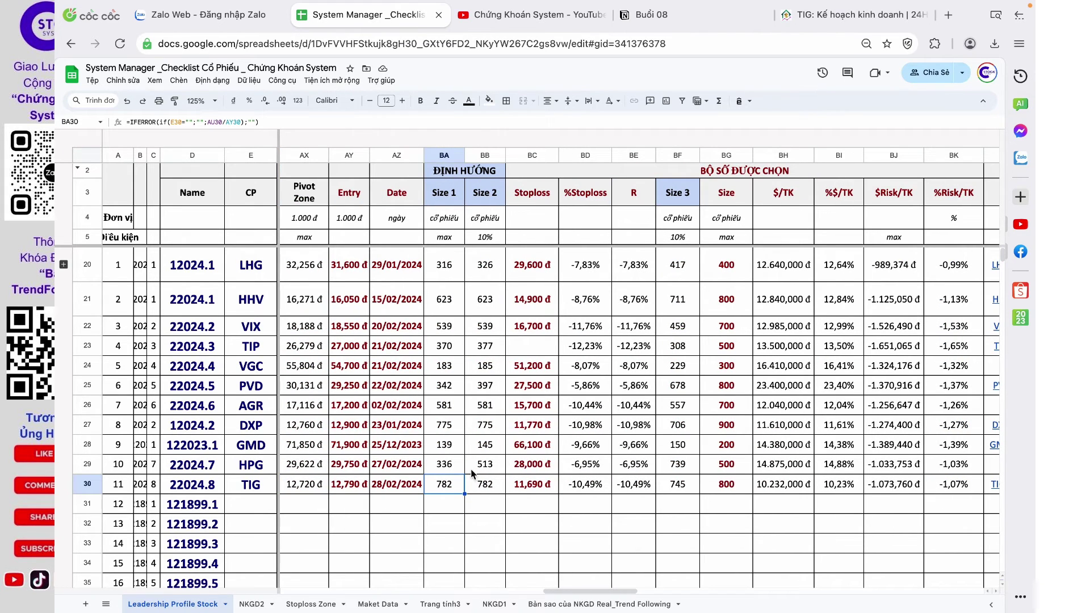
click(482, 486)
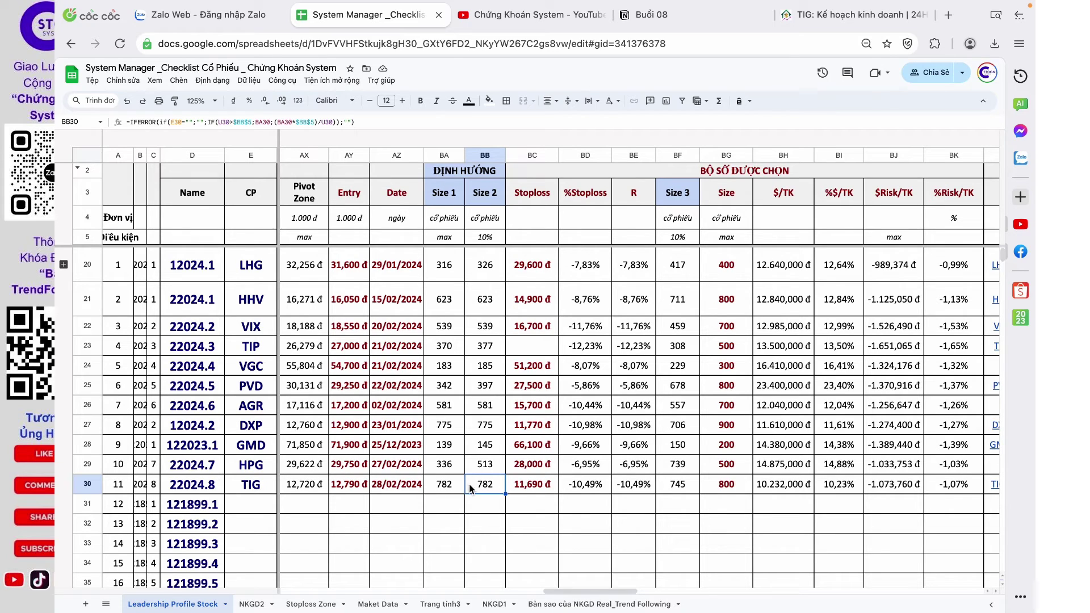
Examine the Stoploss and %Stoploss columns for rows 20 to 30, and TIG's Stoploss, %Stoploss and R entries
drag(529, 265, 595, 488)
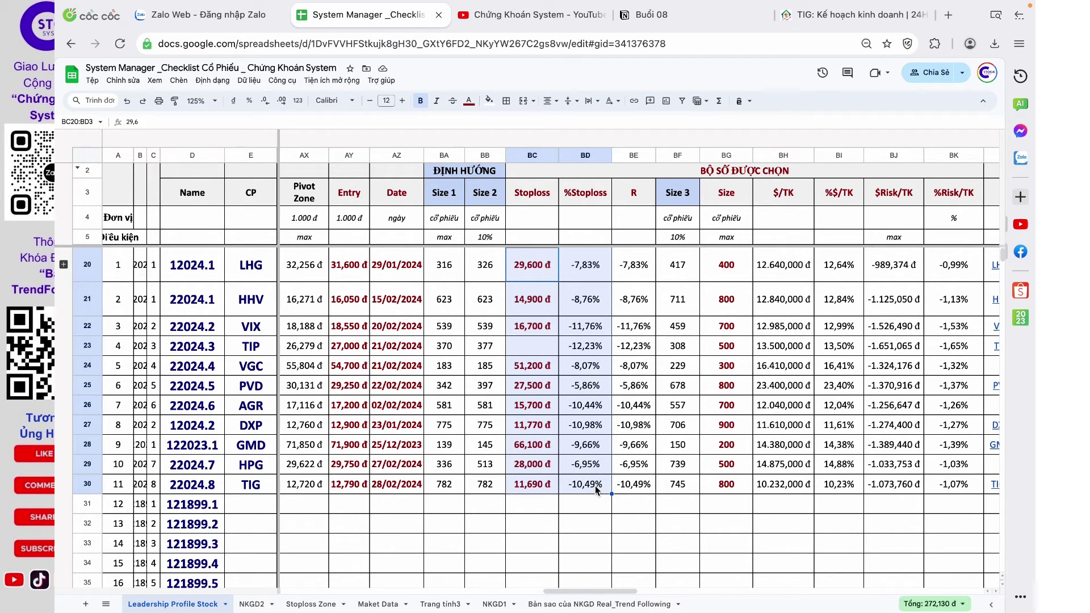
click(585, 486)
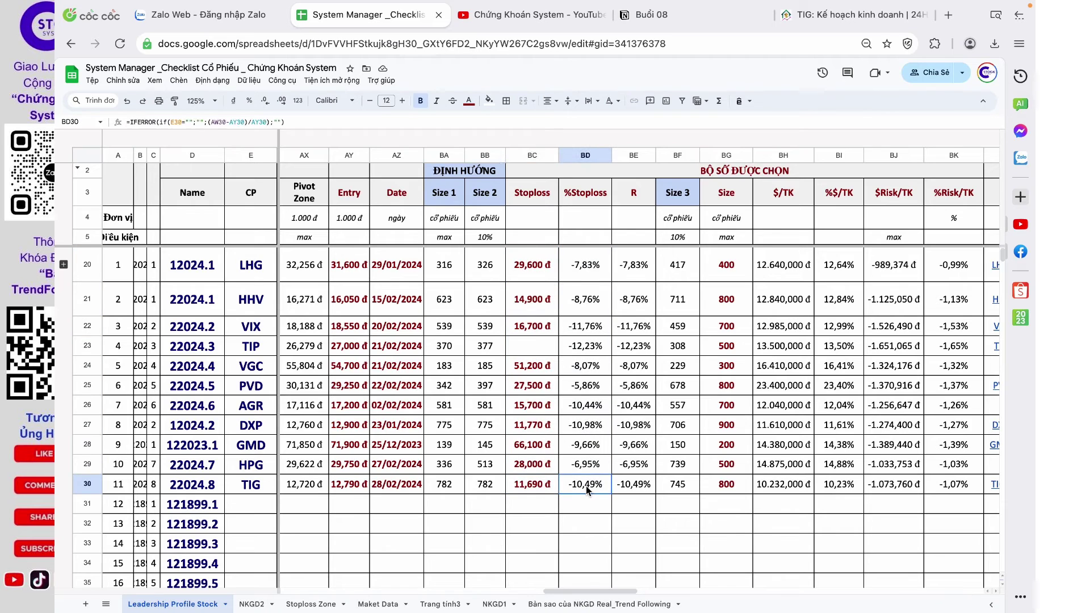
click(539, 487)
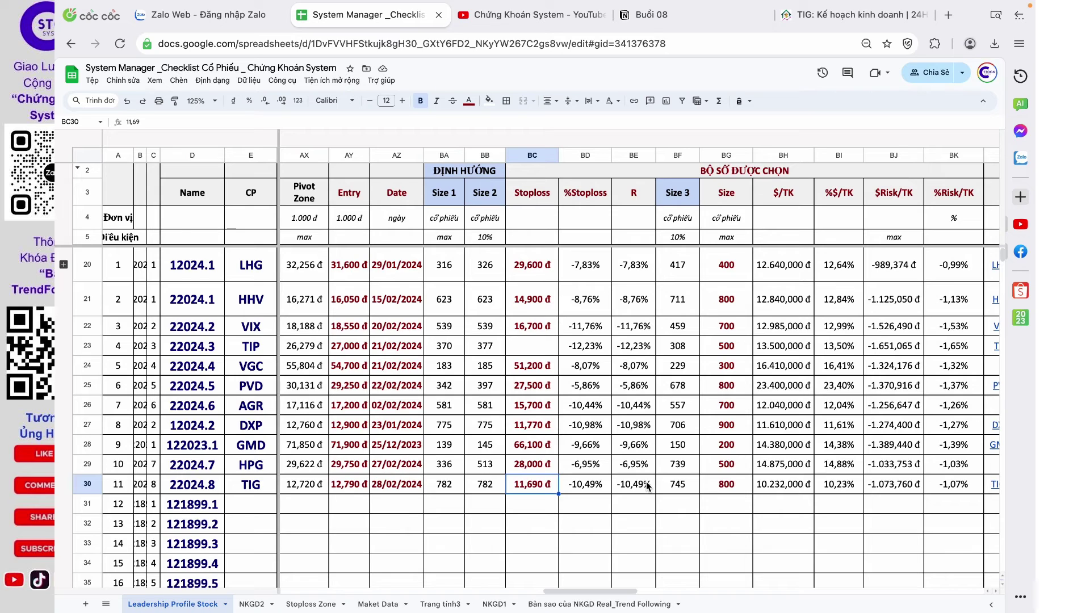
drag(647, 486, 570, 489)
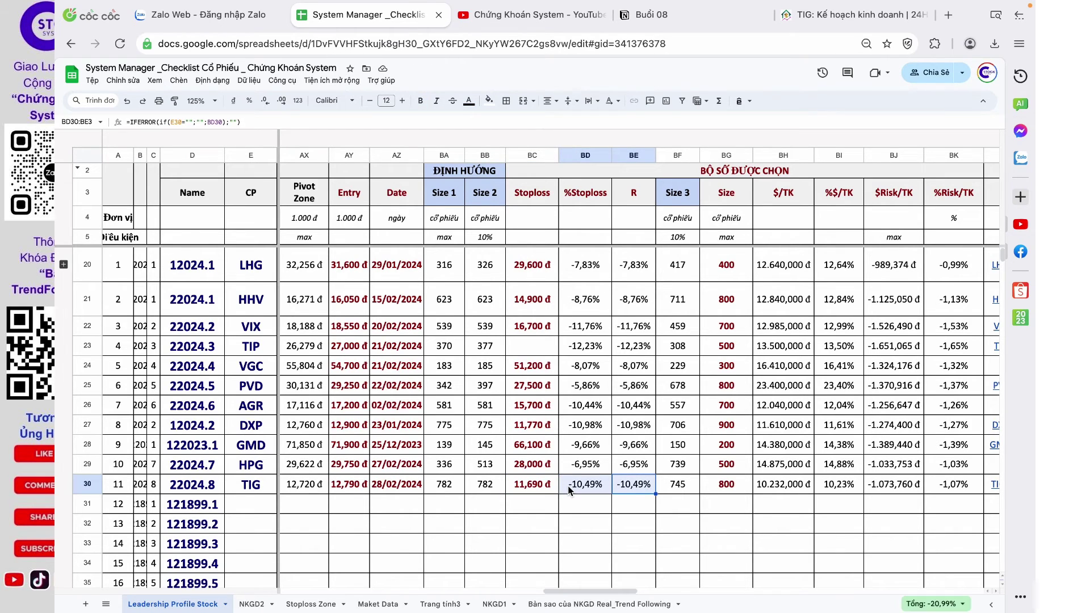
Check TIG's Size 3 in row 30 and set its chosen Size in BG30 to 700
click(681, 487)
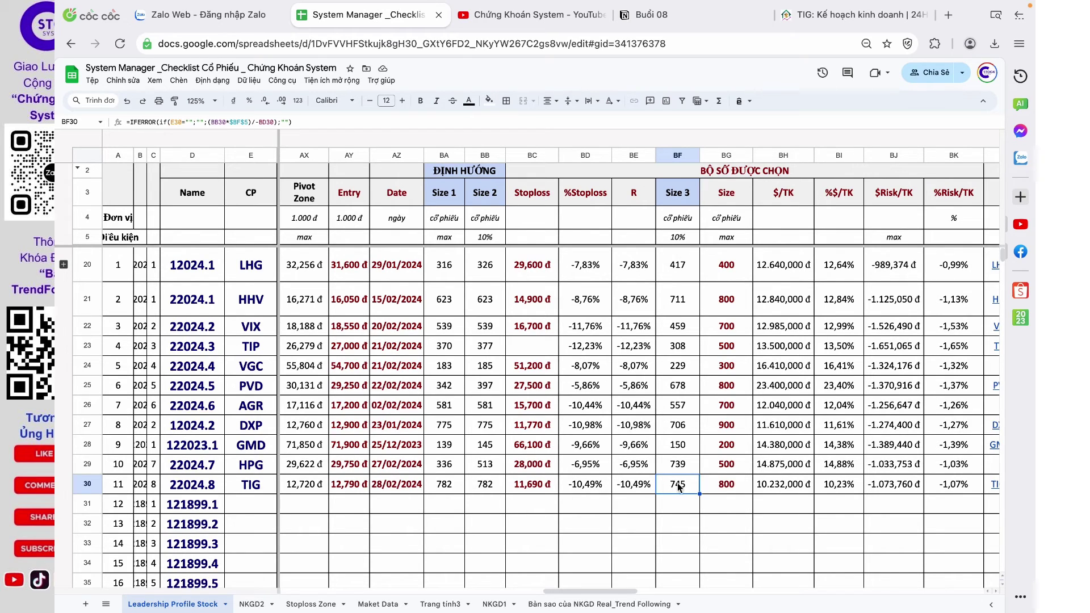
click(727, 488)
text(700)
key(Return)
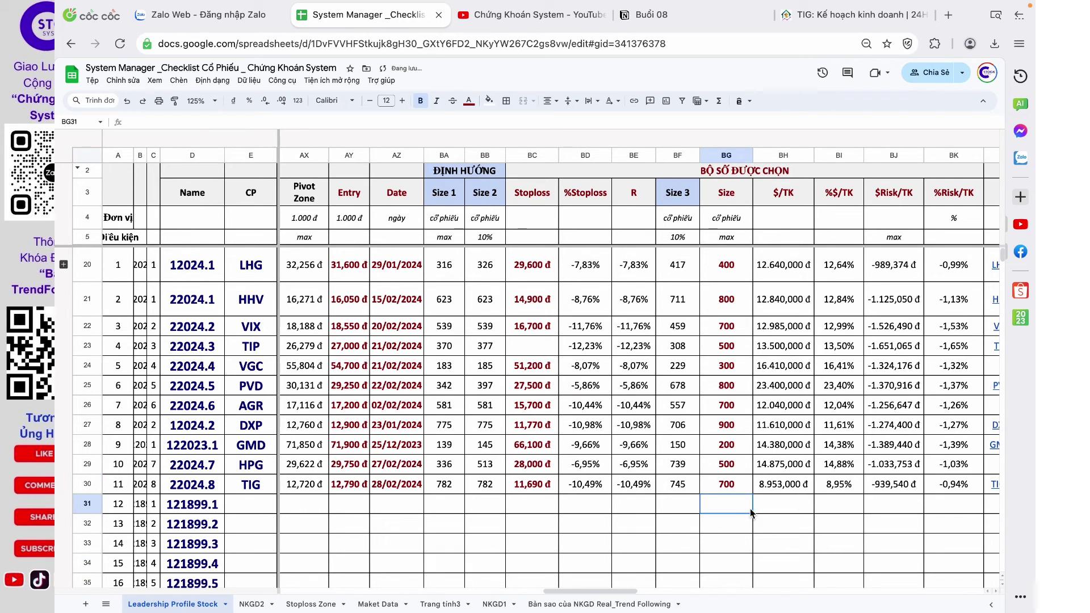
Review TIG's $/TK and $Risk/TK entries under BỘ SỐ ĐƯỢC CHỌN in row 30
click(769, 487)
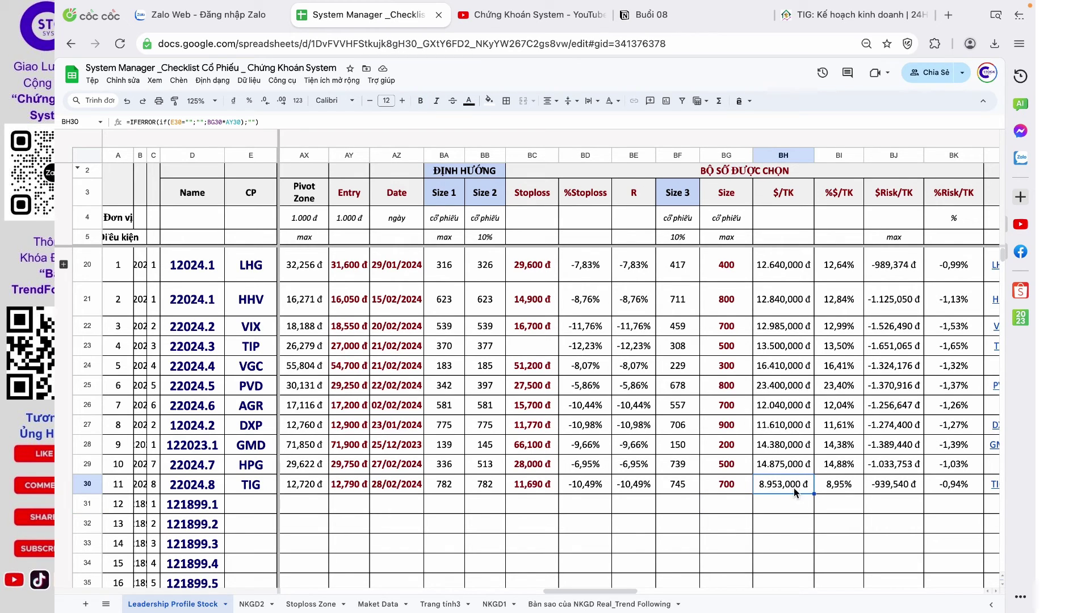
scroll(832, 493, right, 1)
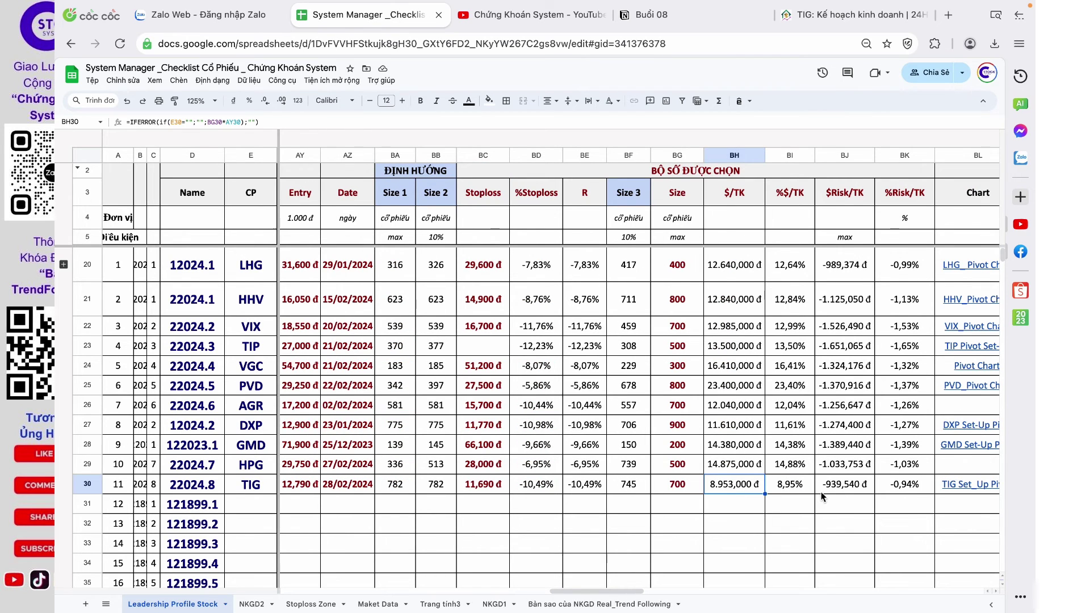
click(844, 488)
scroll(840, 509, right, 2)
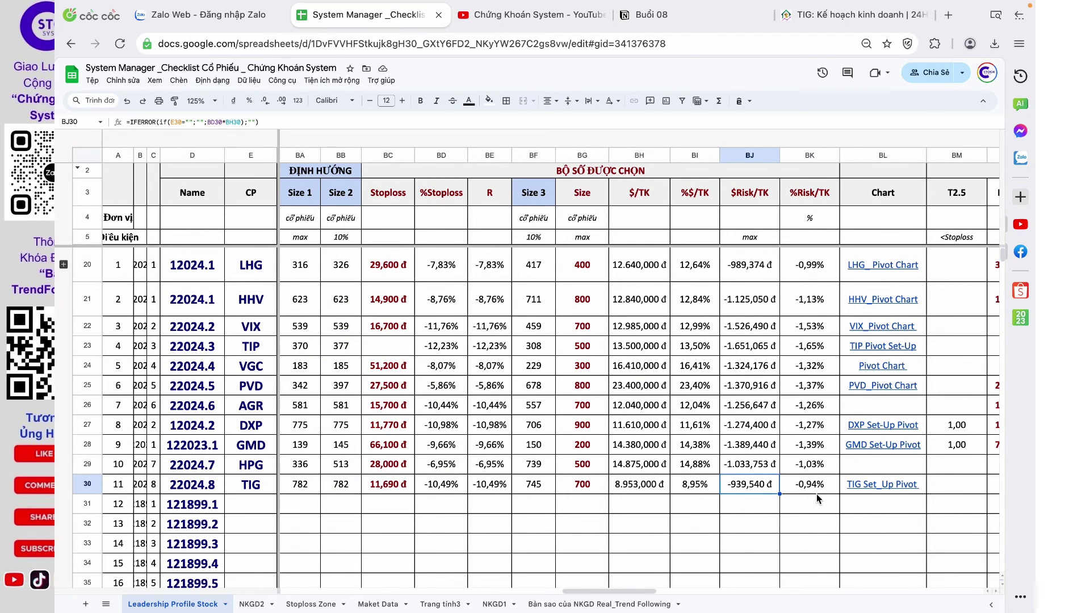
scroll(818, 497, right, 2)
Open the linked TIG Set_Up Pivot chart image from row 30, examine it, and return to the checklist to review TIG's sizing columns
click(793, 492)
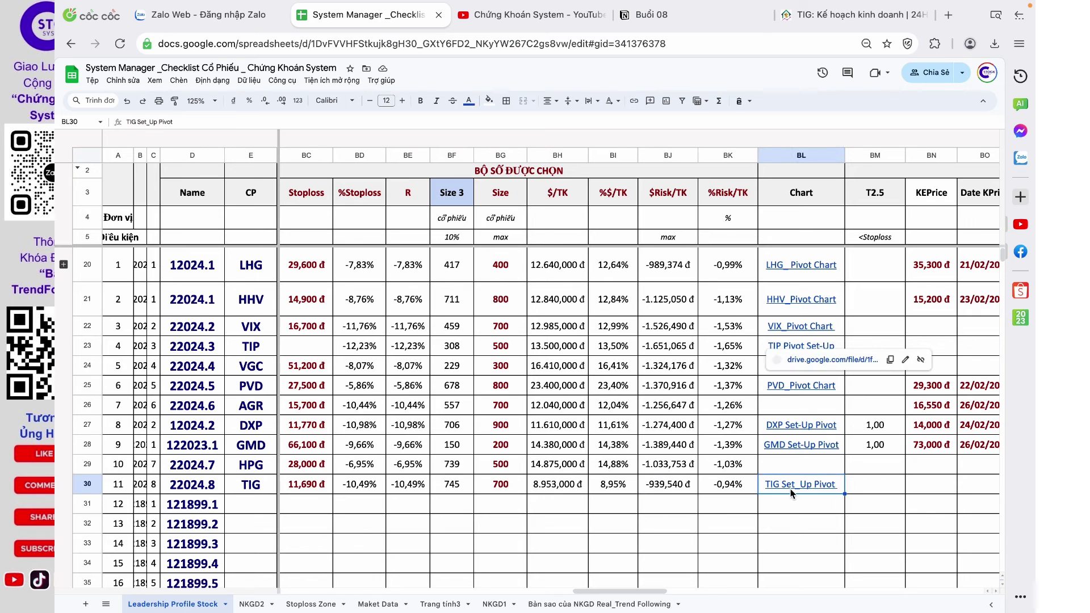
click(828, 359)
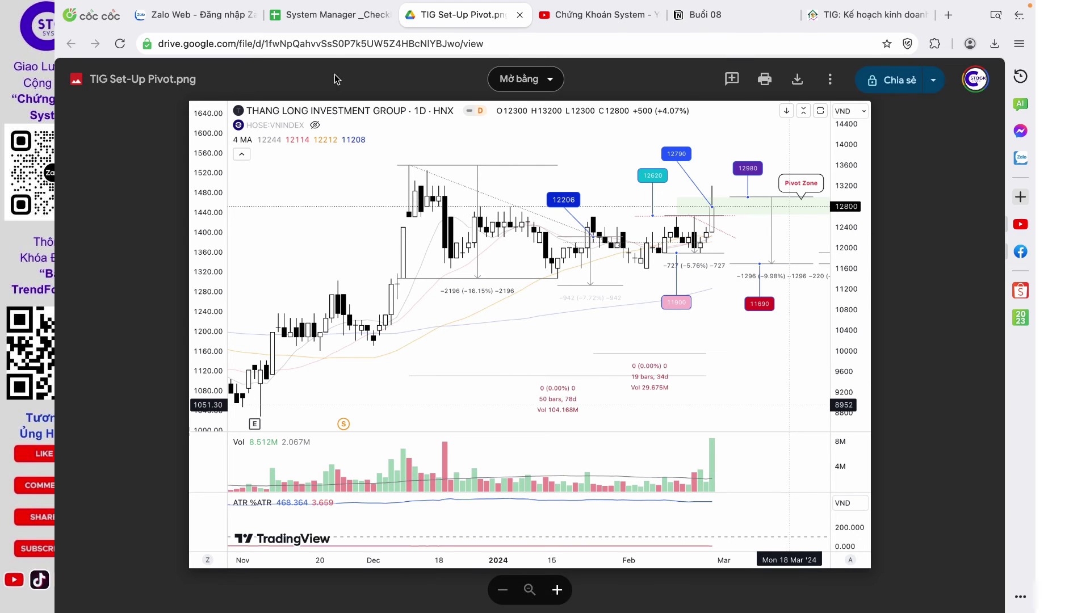
click(338, 27)
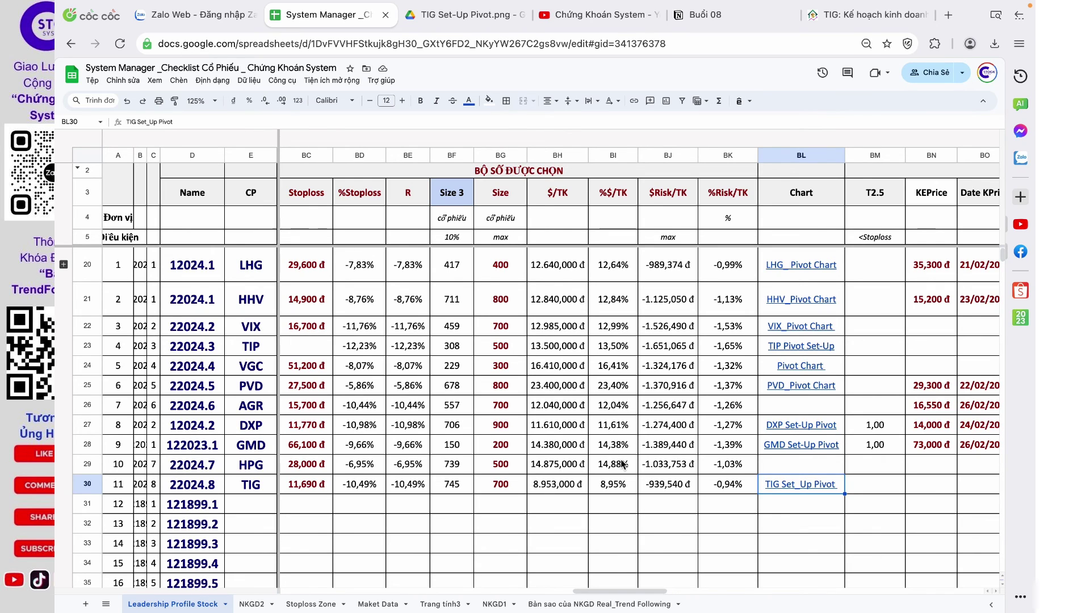
scroll(623, 465, left, 4)
scroll(622, 464, left, 5)
scroll(623, 464, right, 8)
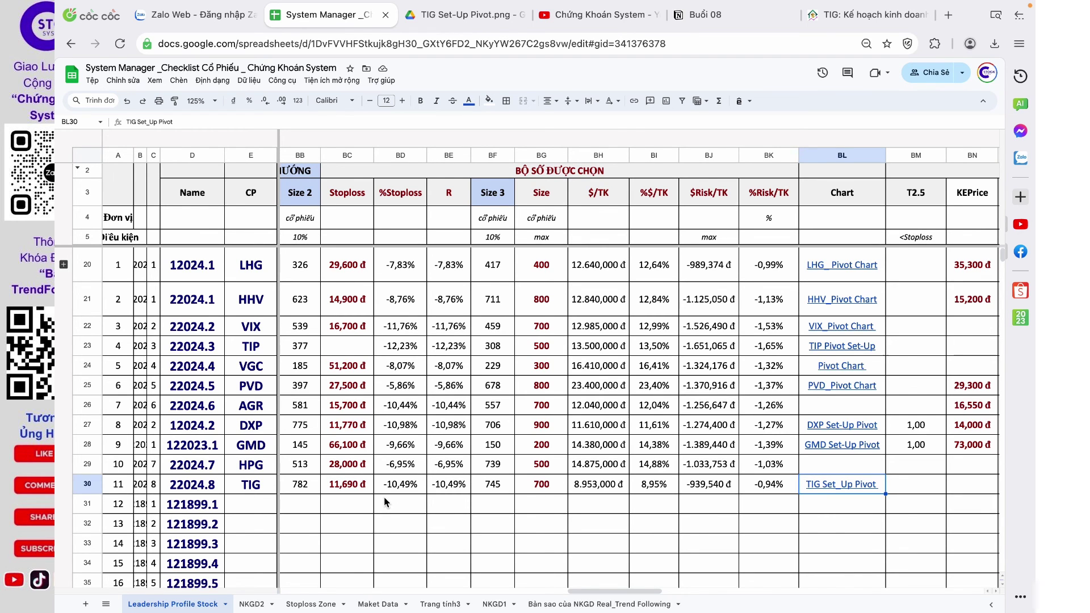
Switch to the AutoCAD drawing and find the flowchart of the "Basic Trend-Following" trading system
key(ctrl+Right)
key(ctrl+Right)
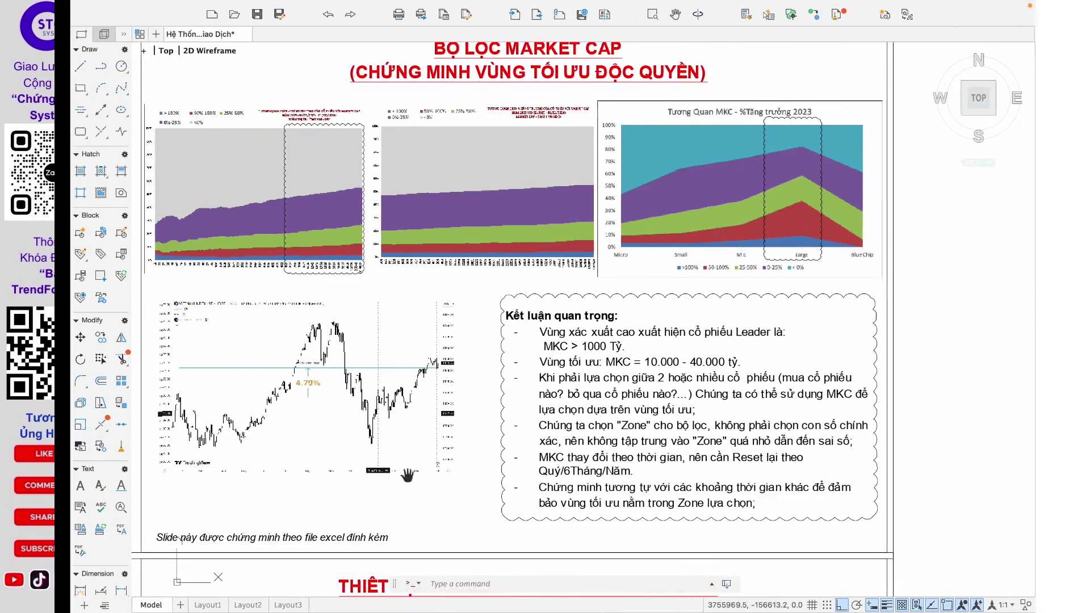
scroll(392, 475, down, 5)
scroll(392, 475, left, 10)
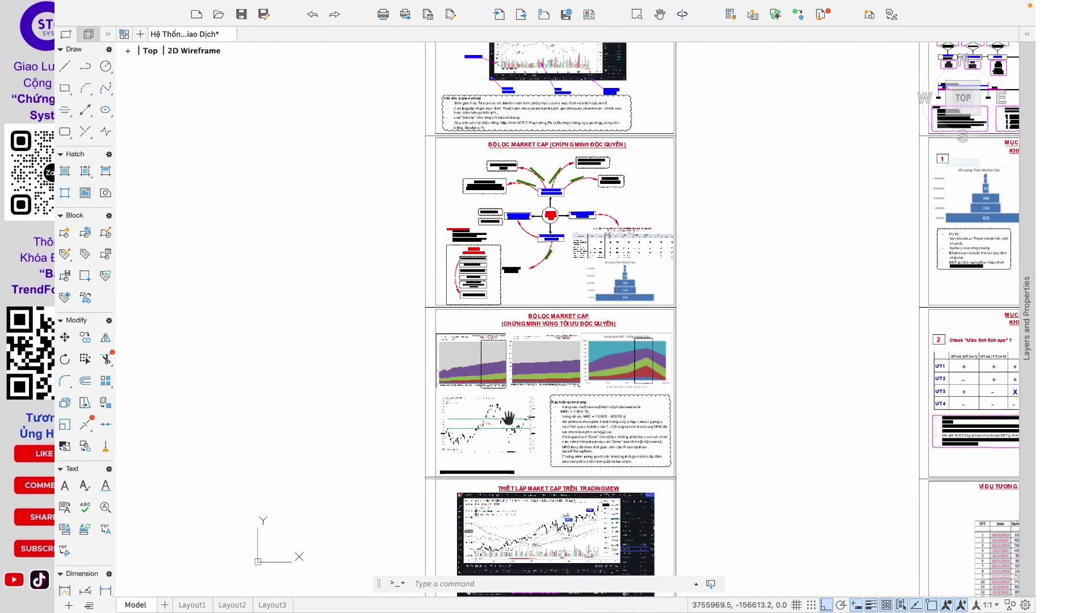
scroll(531, 379, left, 8)
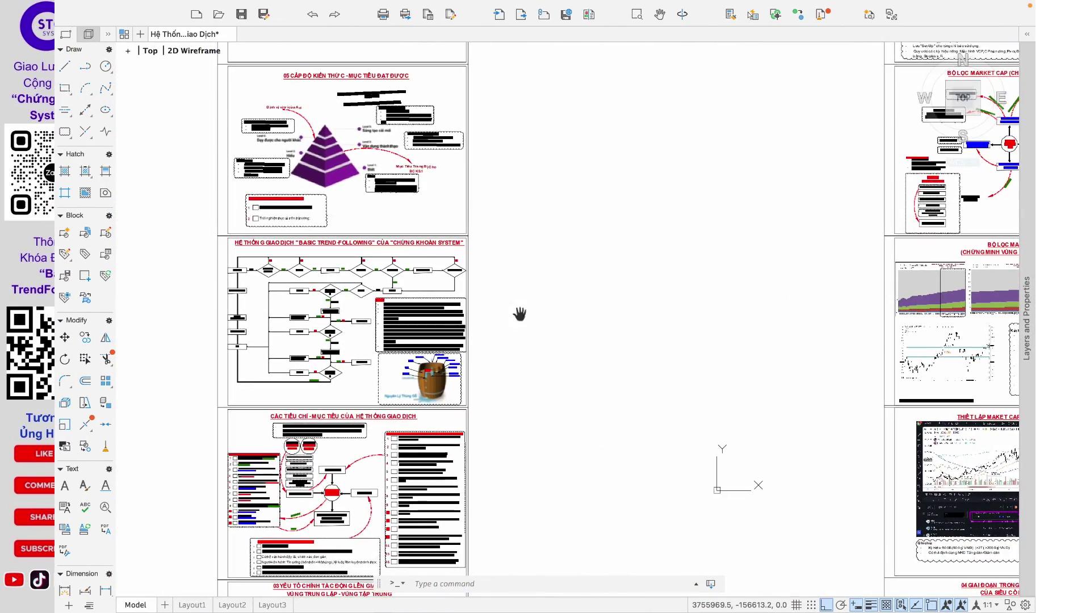
scroll(398, 305, up, 3)
scroll(397, 307, up, 2)
scroll(397, 307, left, 6)
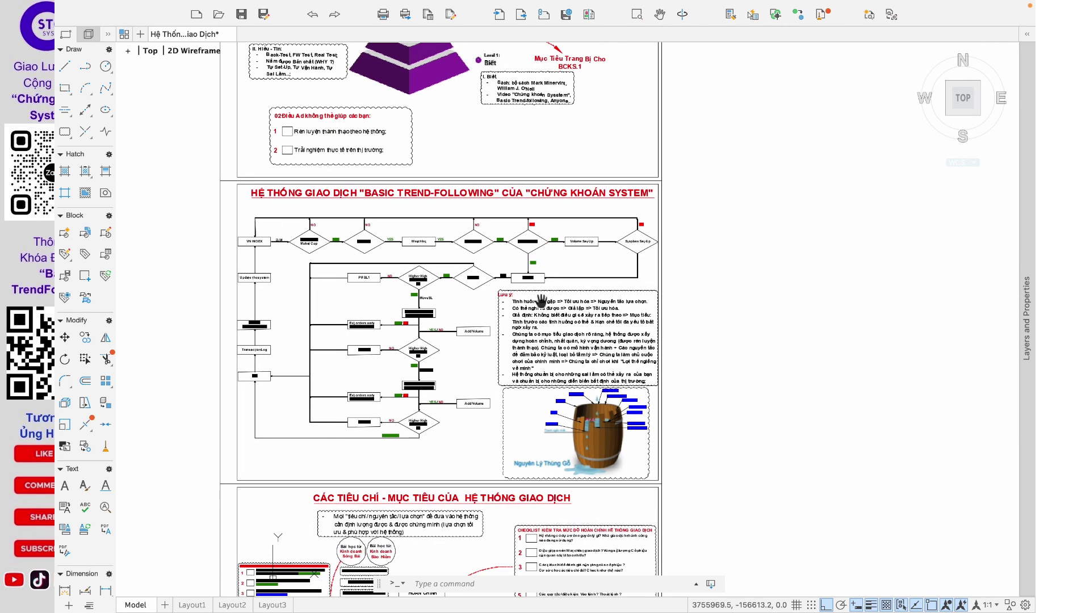